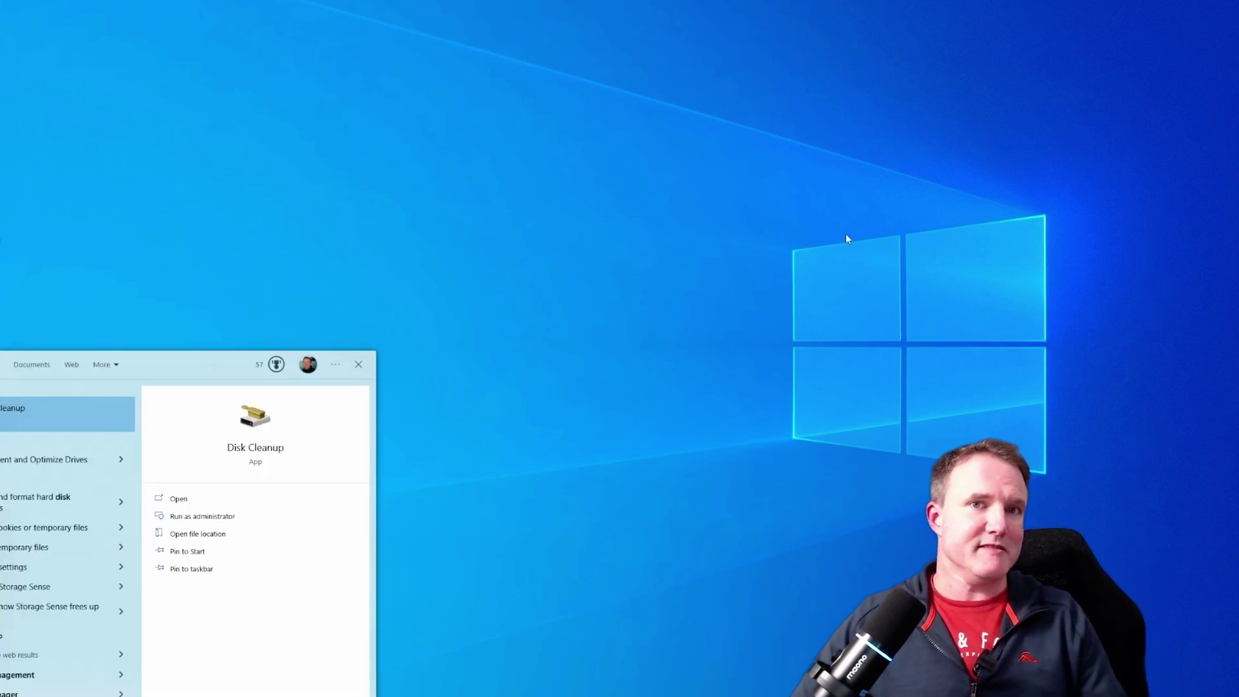
Open Disk Management from the Start search result 'Create and format hard disk partitions'.
left_click(61, 502)
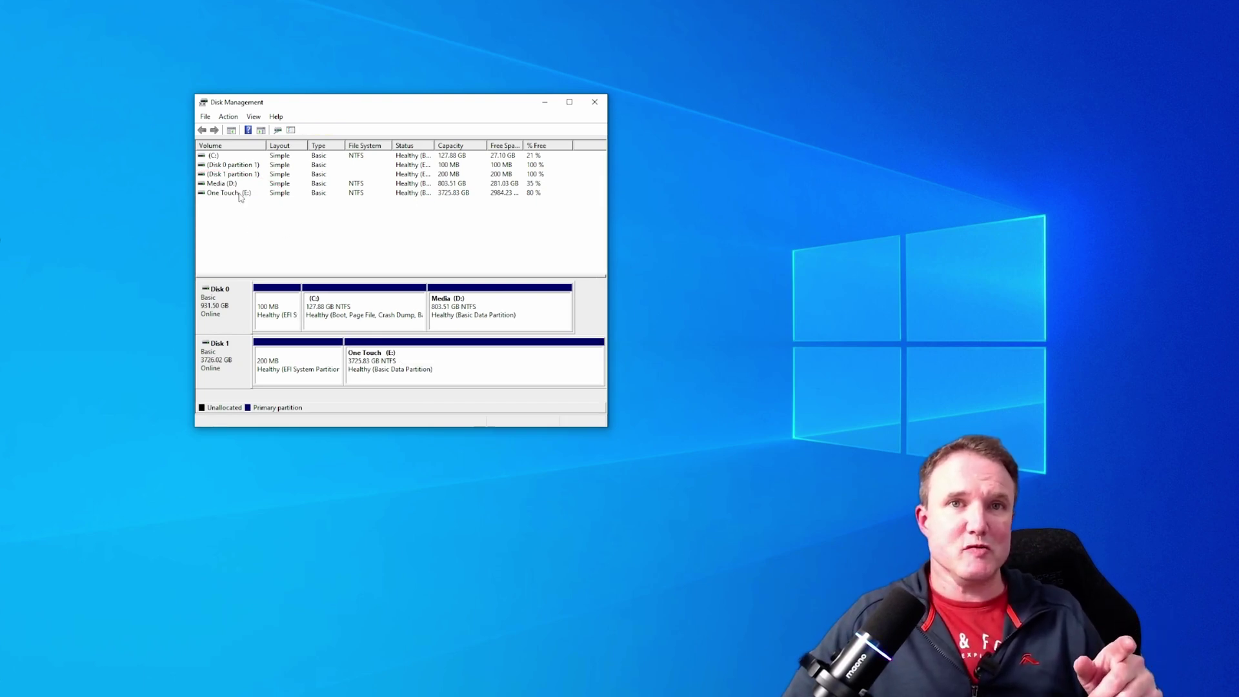
left_click(240, 197)
right_click(240, 197)
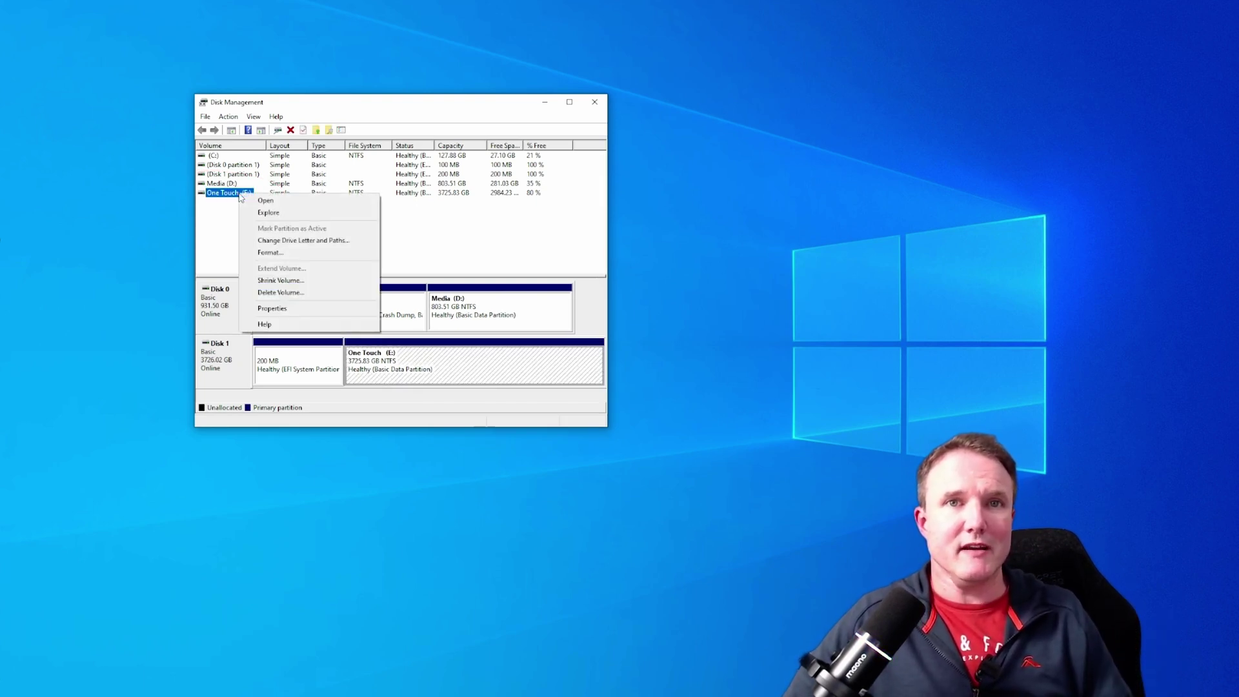
left_click(276, 252)
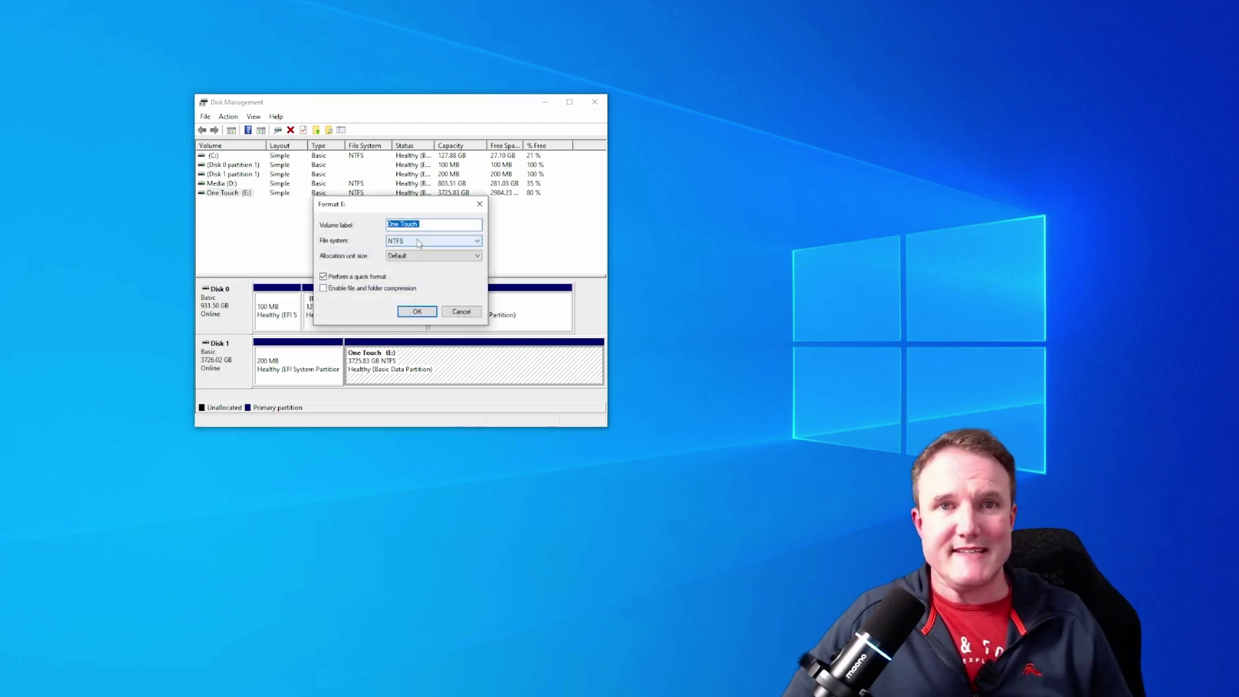
left_click(419, 241)
left_click(368, 248)
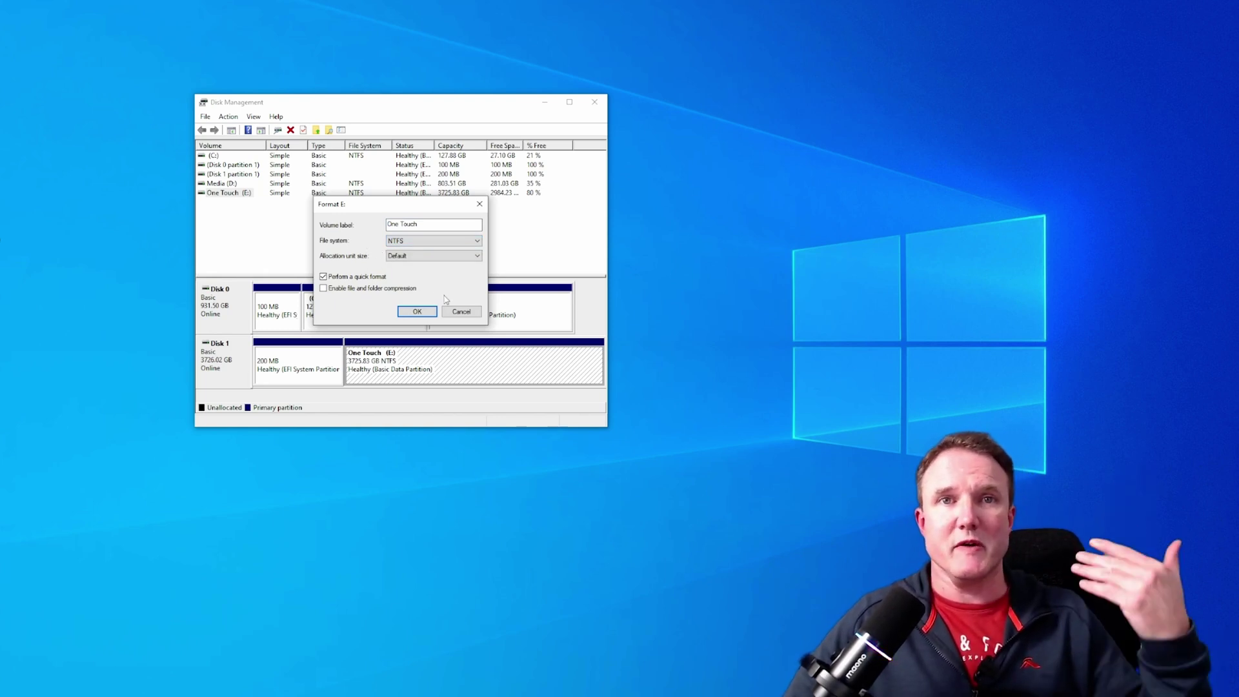
left_click(462, 312)
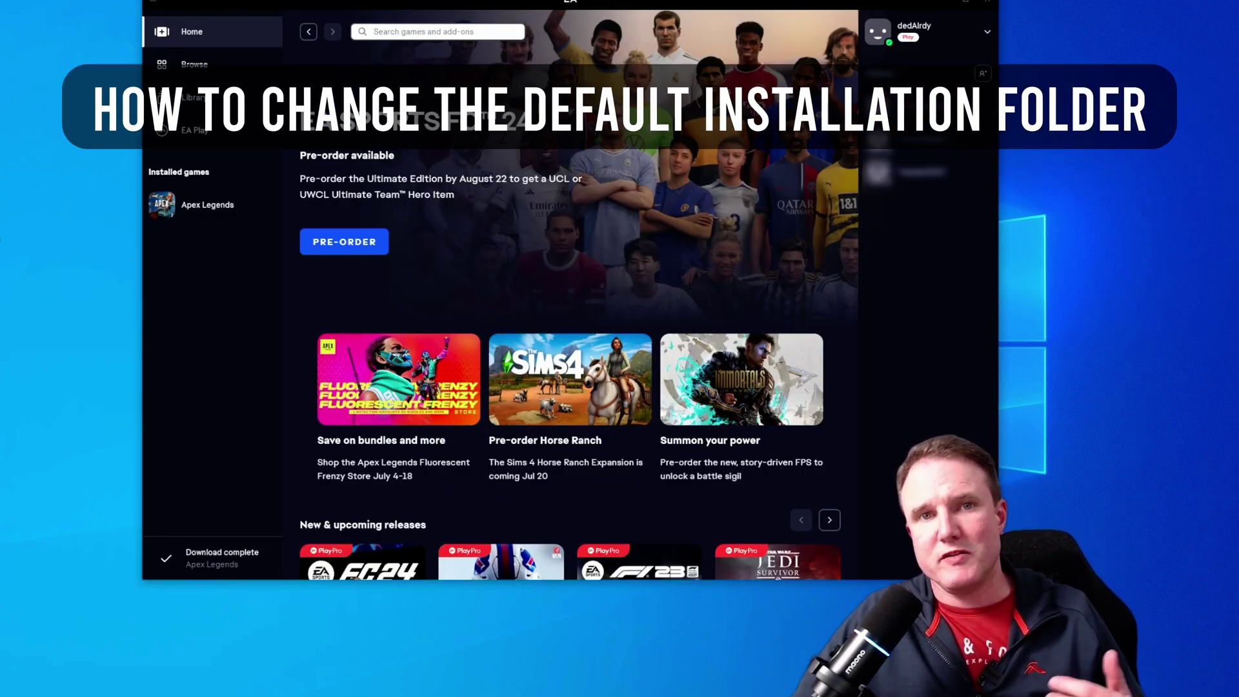
In EA app Download settings, change the install location to E:\Games\EA.
left_click(155, 4)
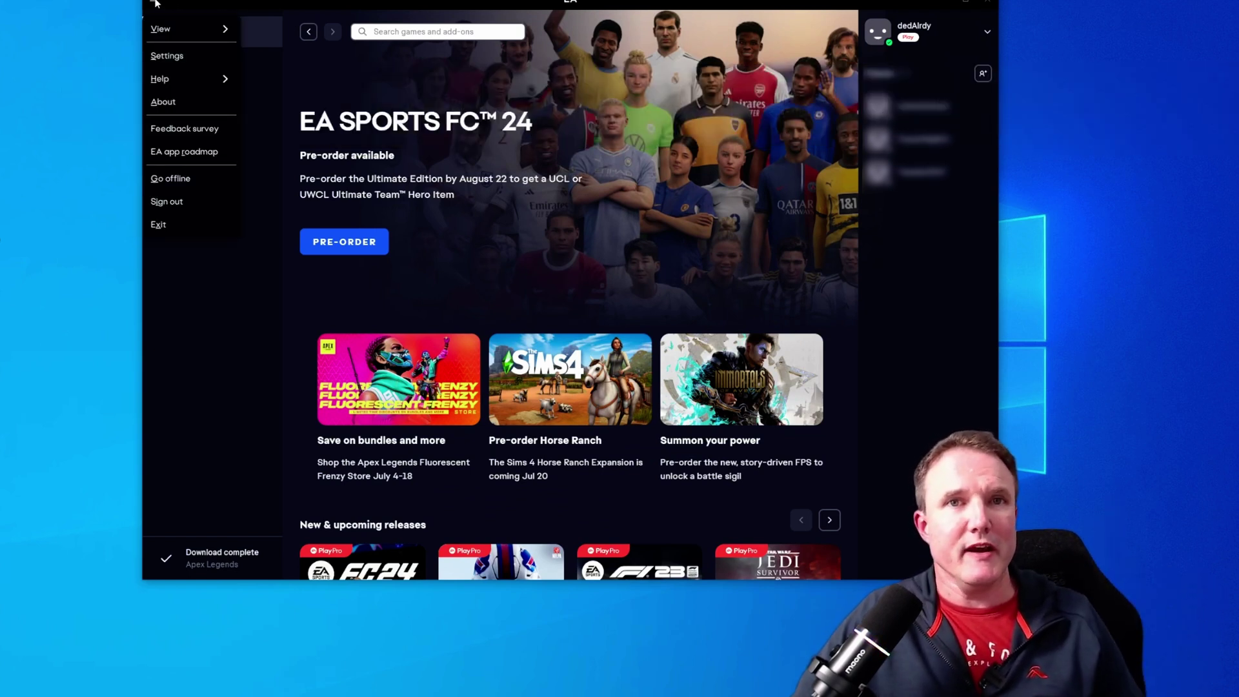
left_click(166, 56)
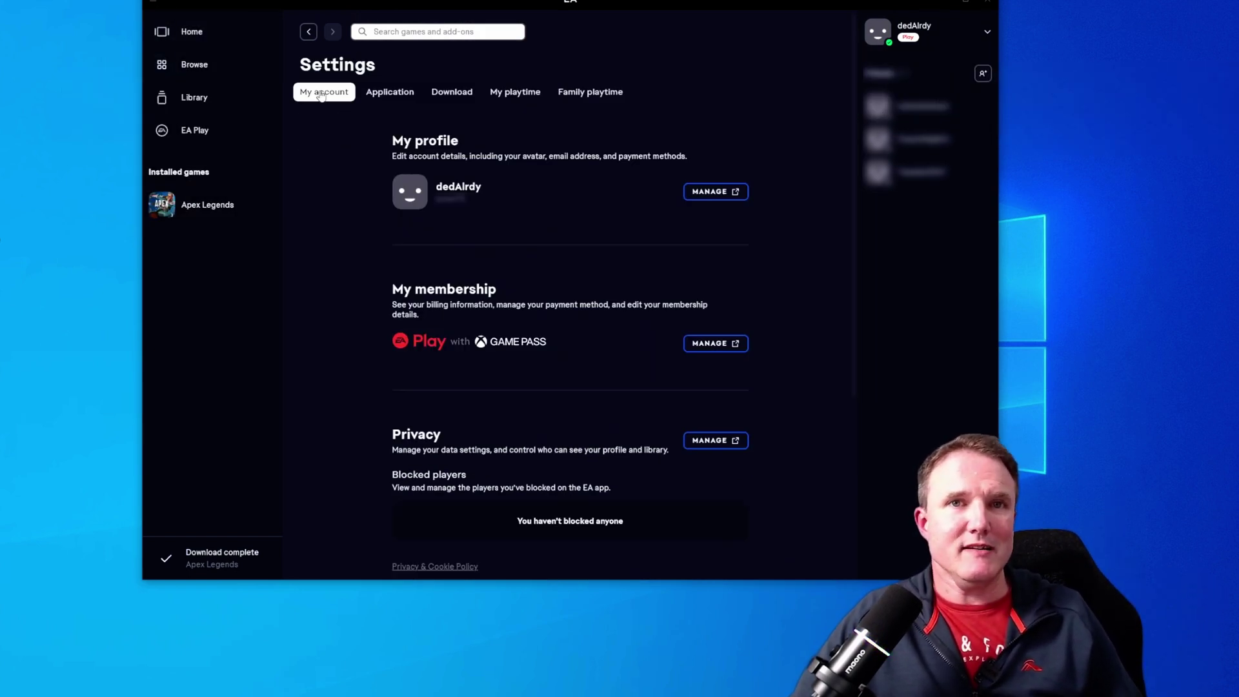
left_click(464, 99)
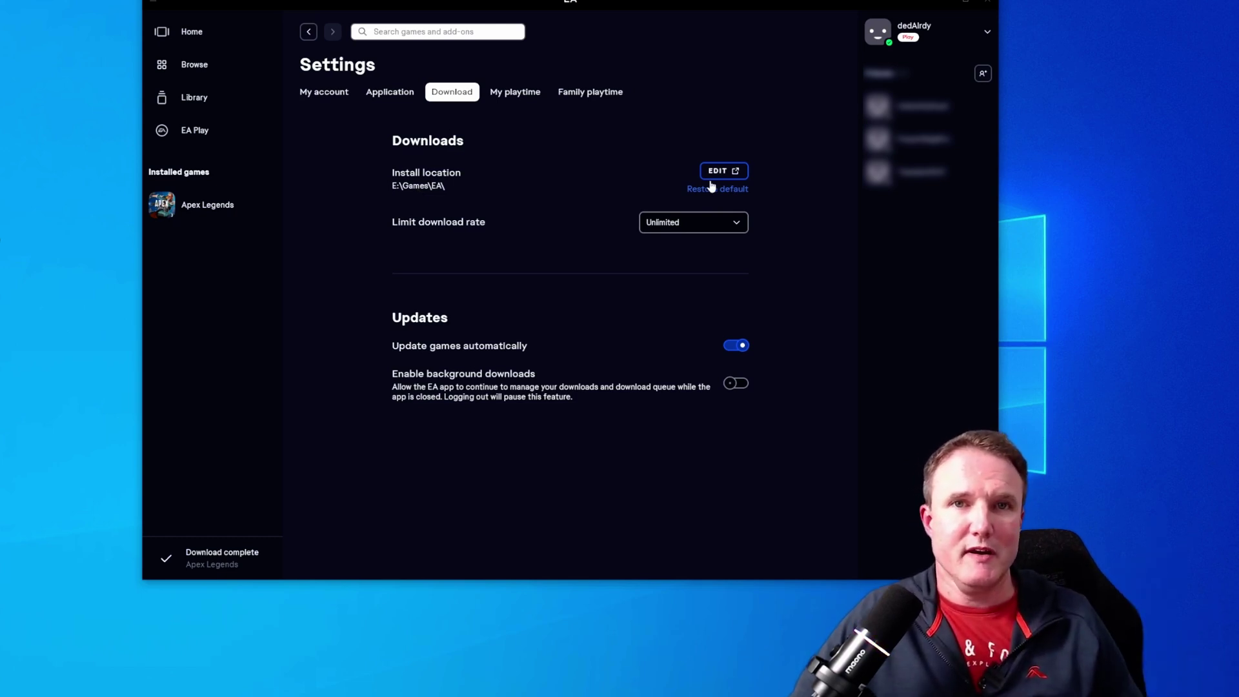
left_click(714, 172)
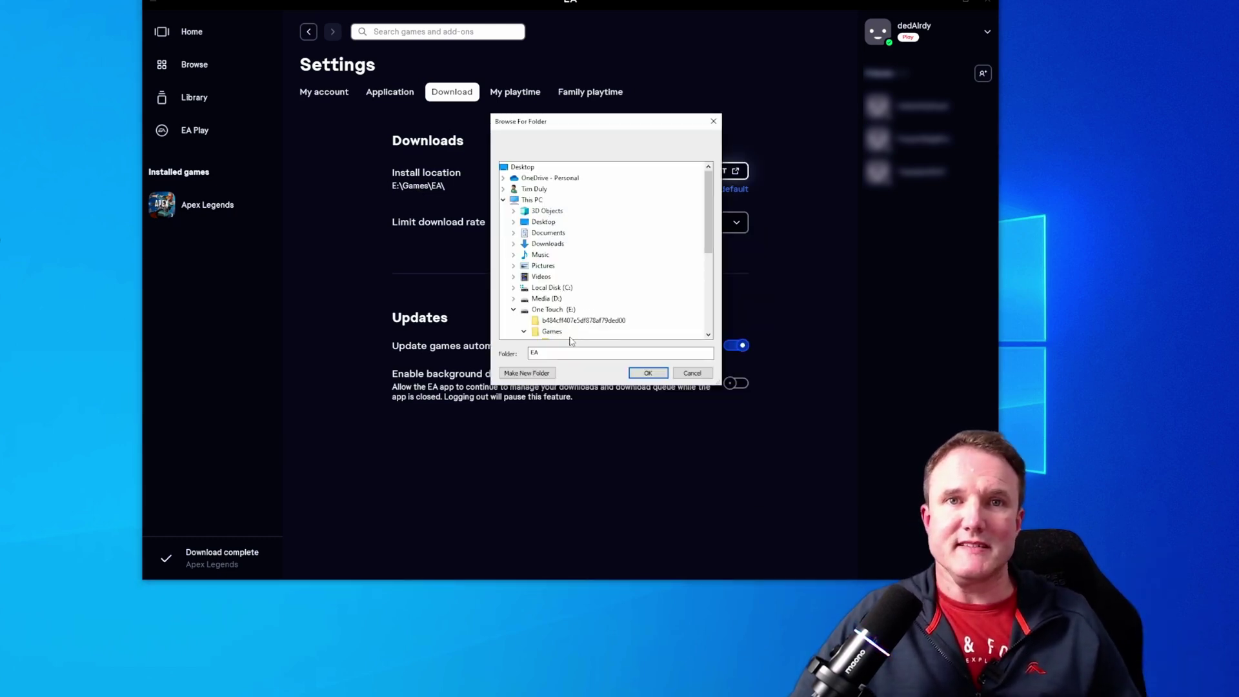
scroll(567, 310, "down", 3)
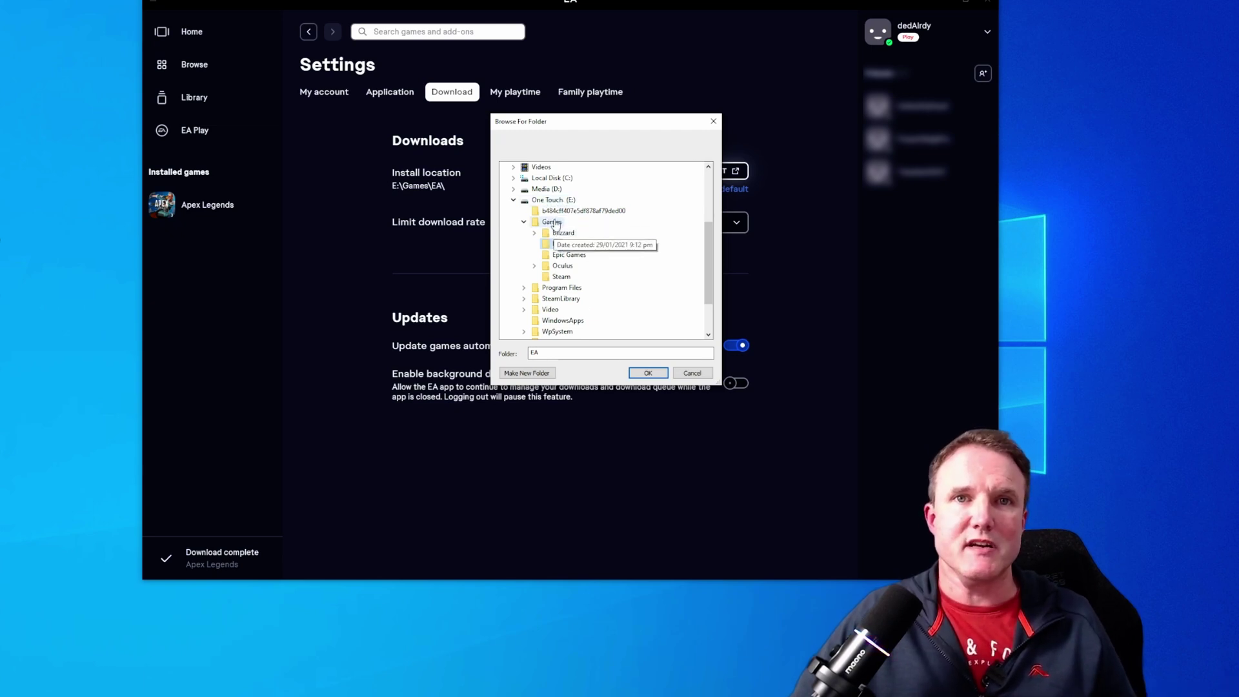
key("Return")
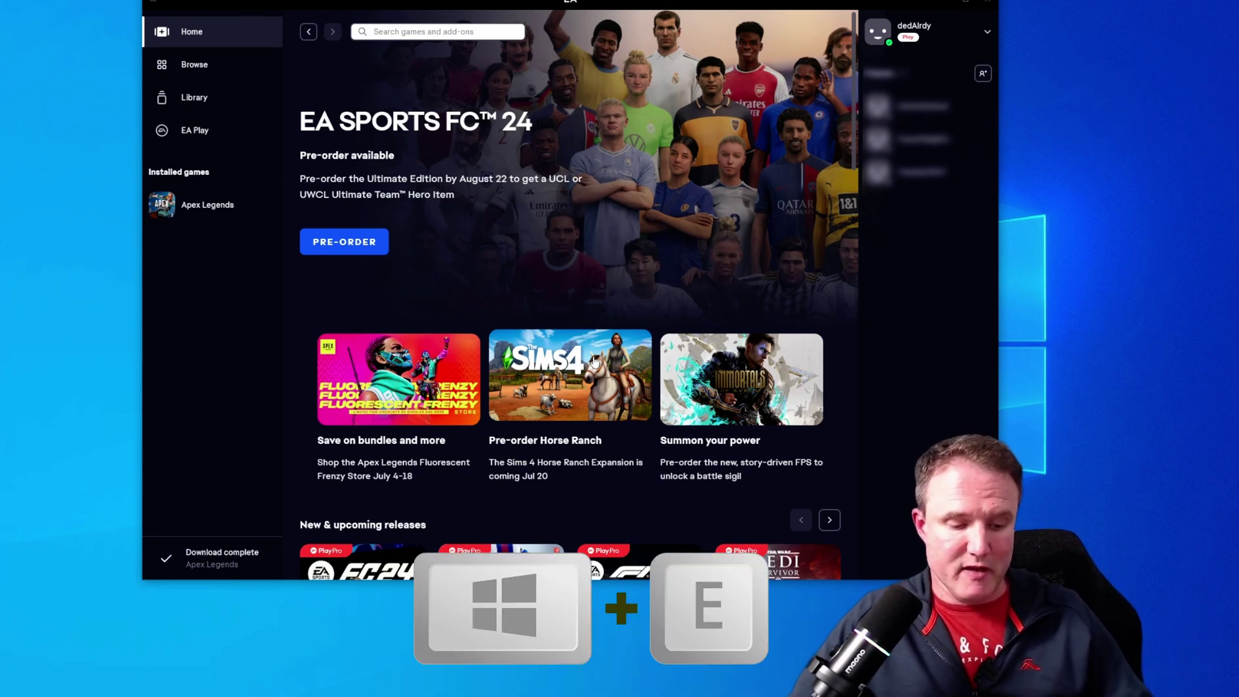
Open D:\Games\EA Games and E:\Games\EA side by side and copy the Apex folder across.
key("super+e")
left_click_drag(814, 50, 302, 40)
scroll(179, 421, "down", 2)
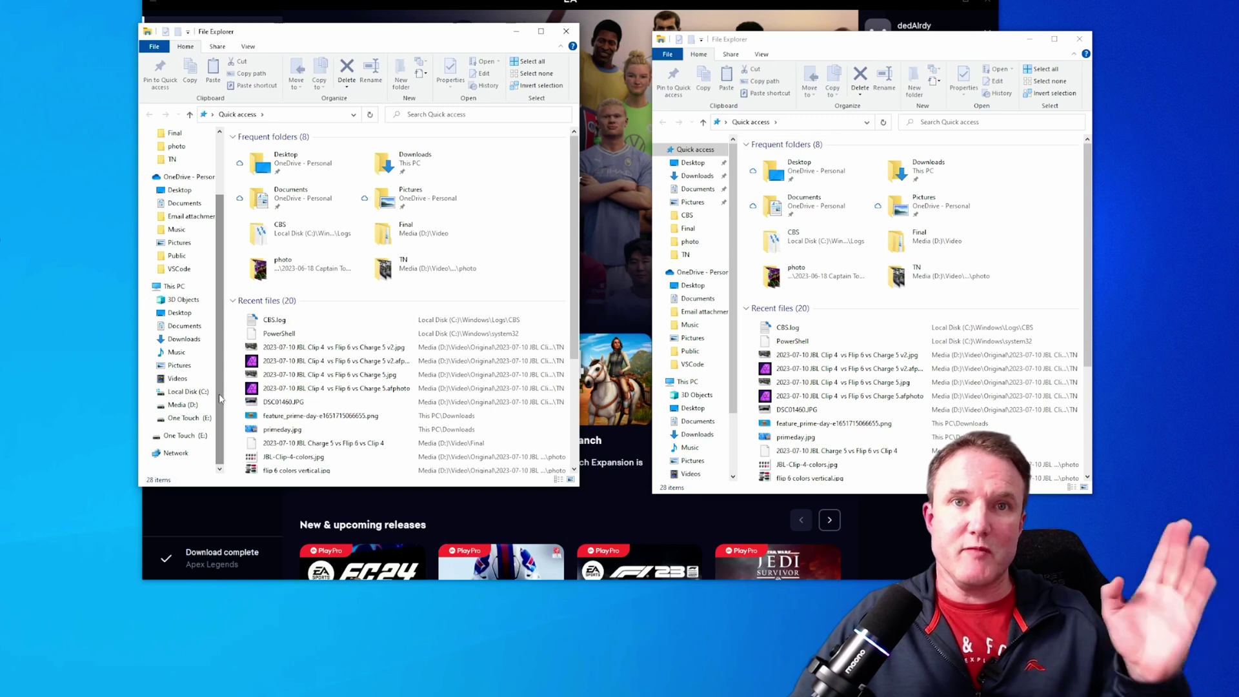
left_click(186, 405)
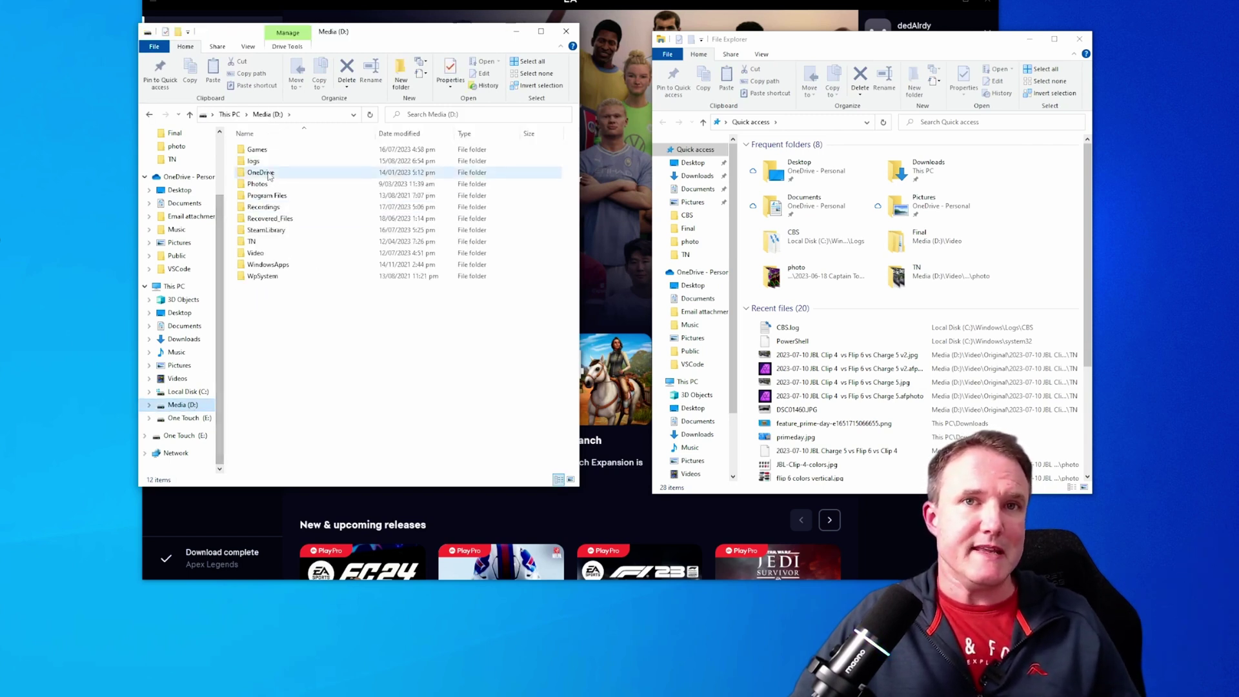
double_click(261, 150)
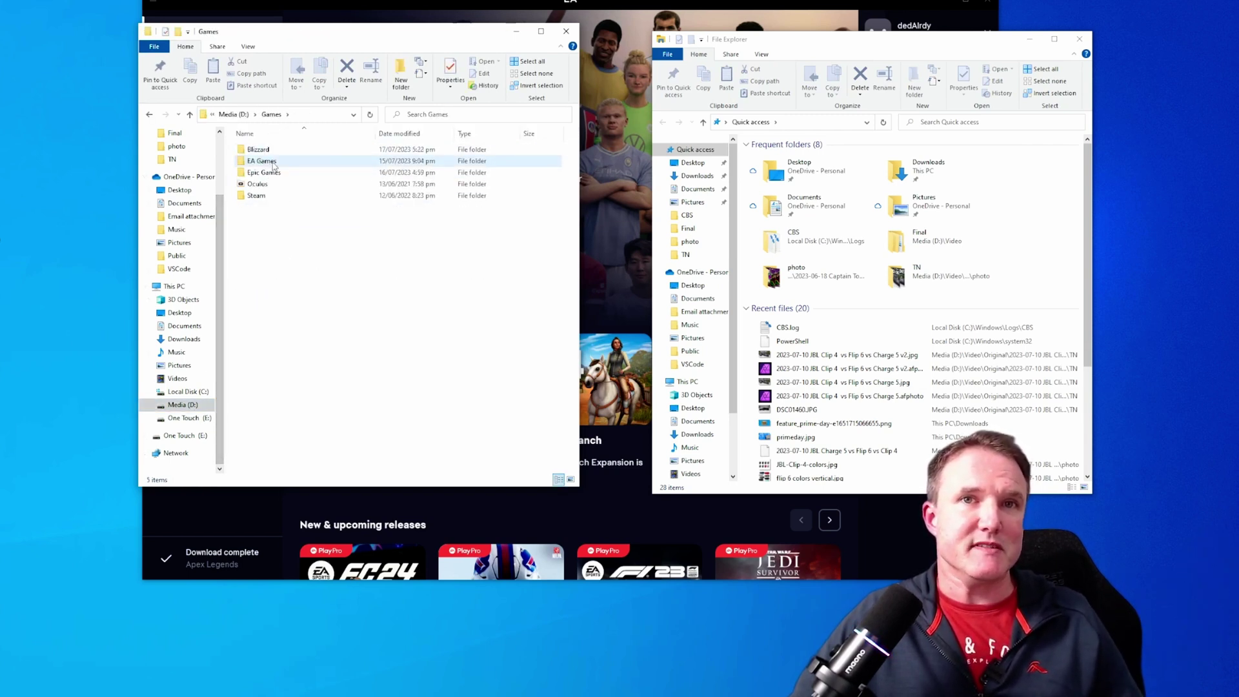
double_click(273, 162)
left_click(702, 425)
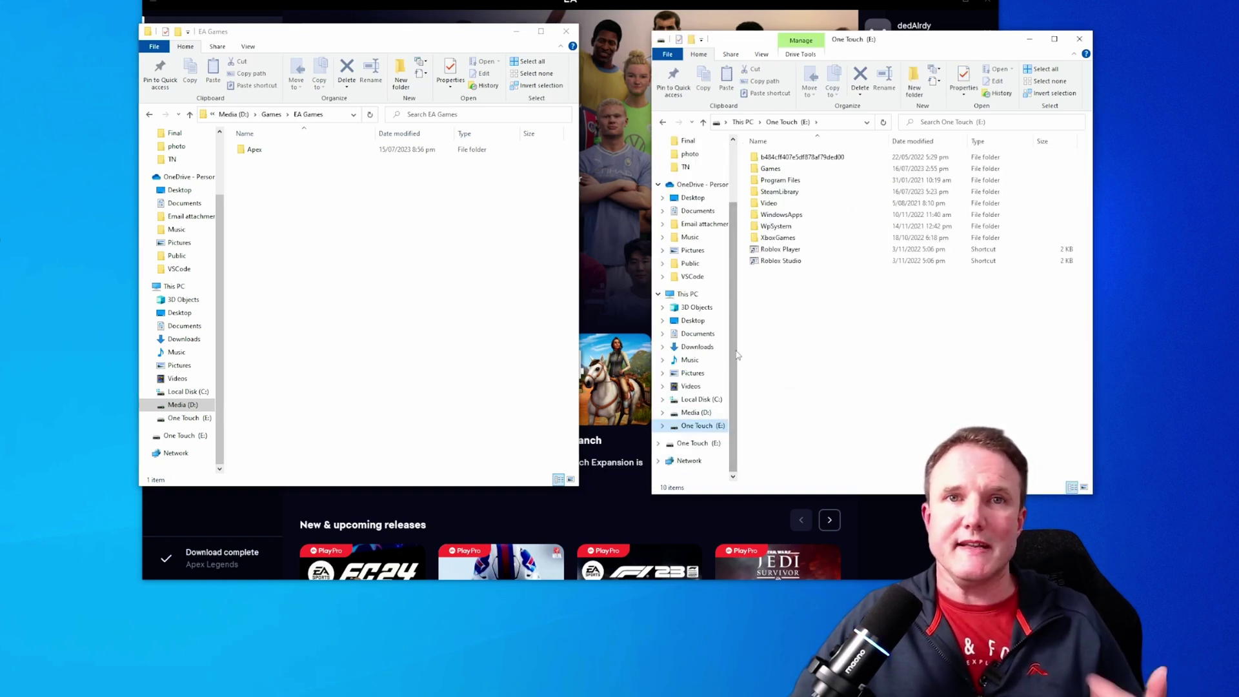
double_click(781, 169)
double_click(764, 168)
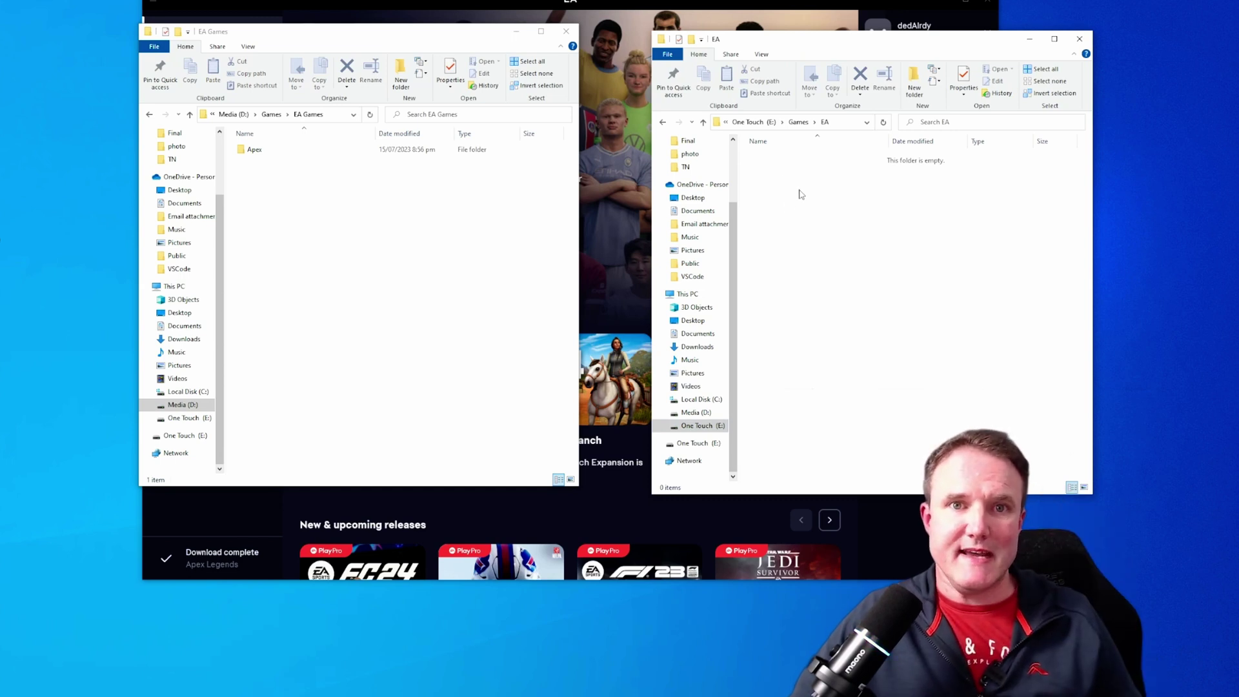
left_click(277, 151)
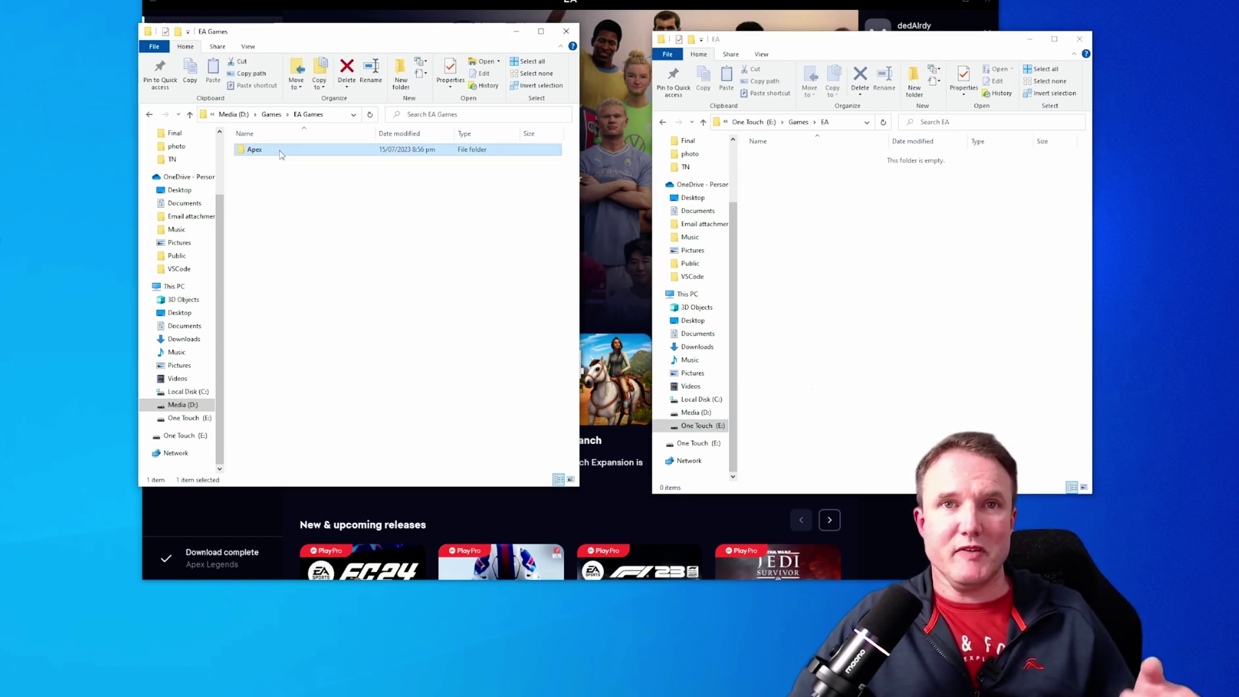
left_click_drag(277, 151, 816, 232)
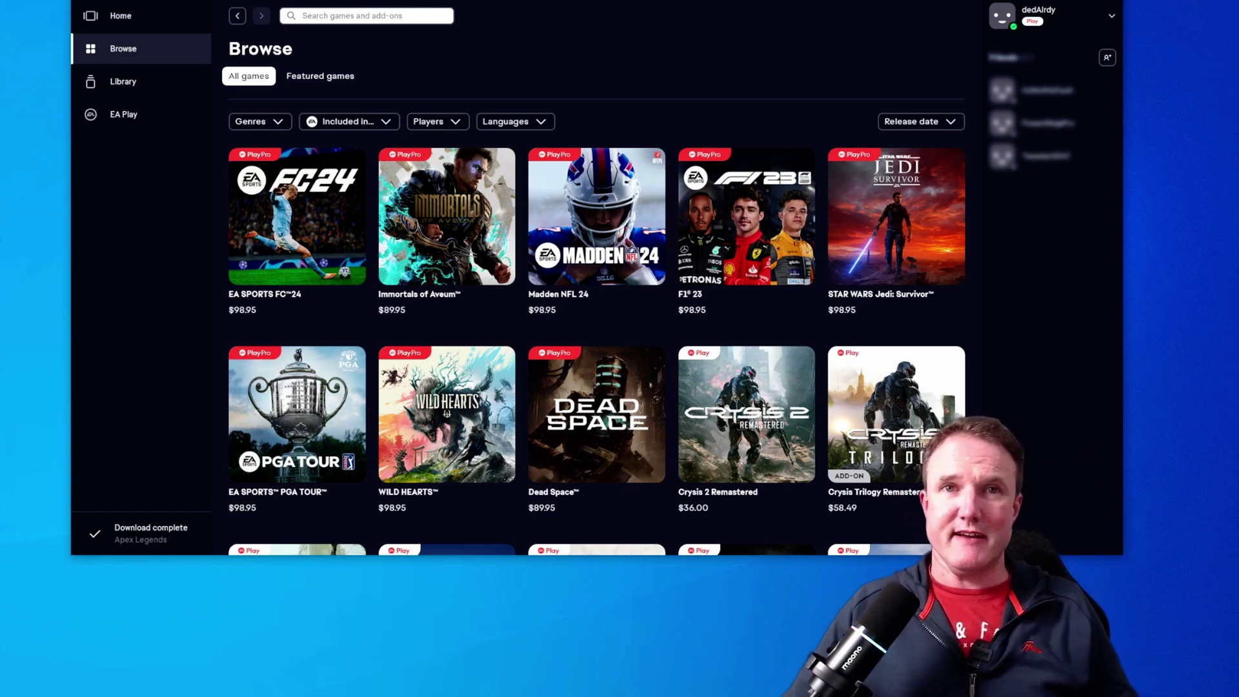
Close the EA app window and end the EA process in Task Manager.
key("alt+F4")
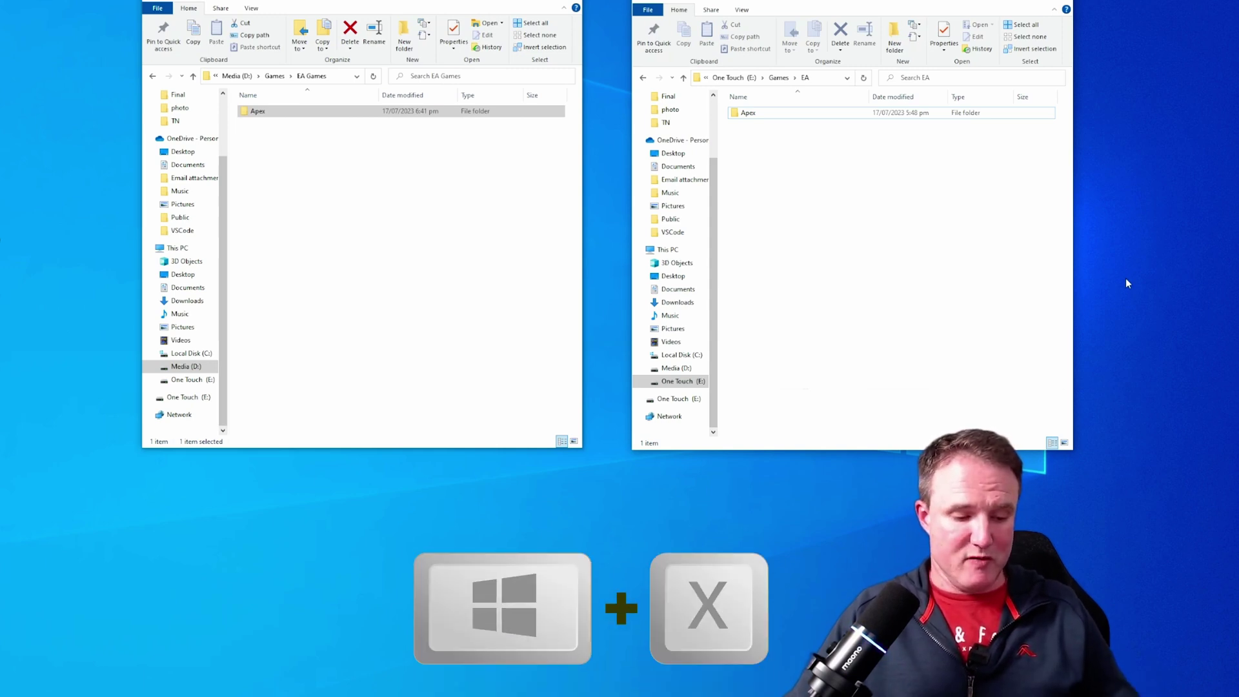
key("super+x")
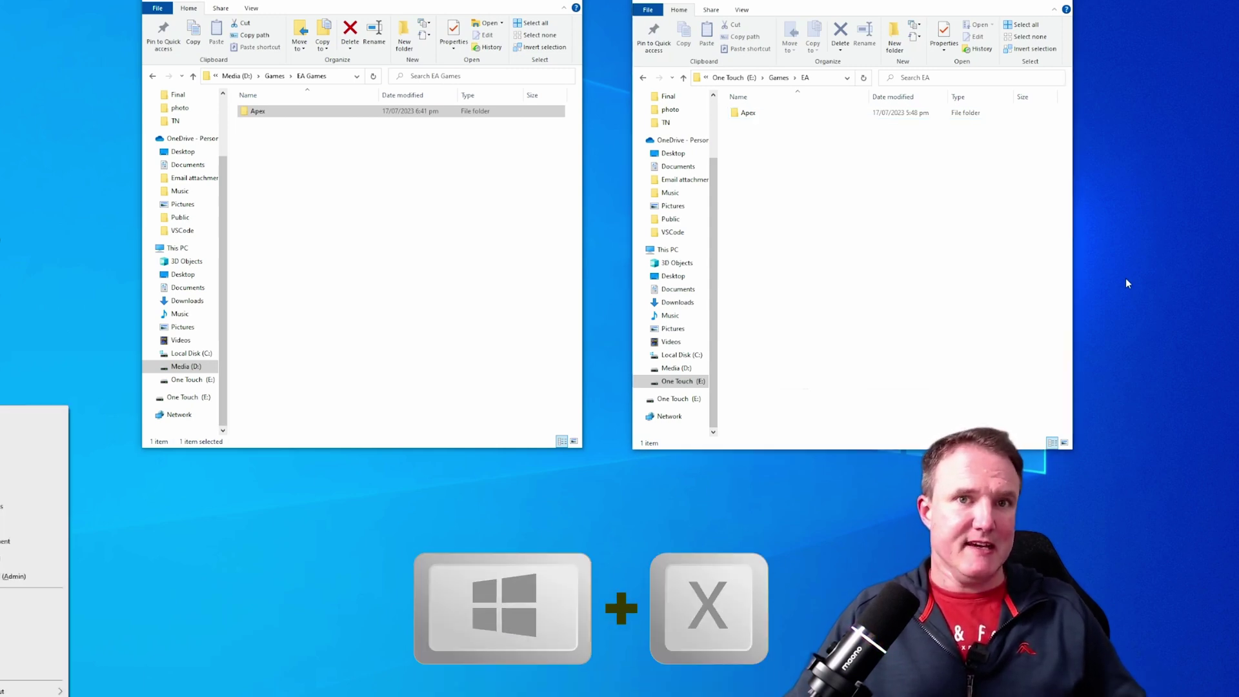
left_click(32, 604)
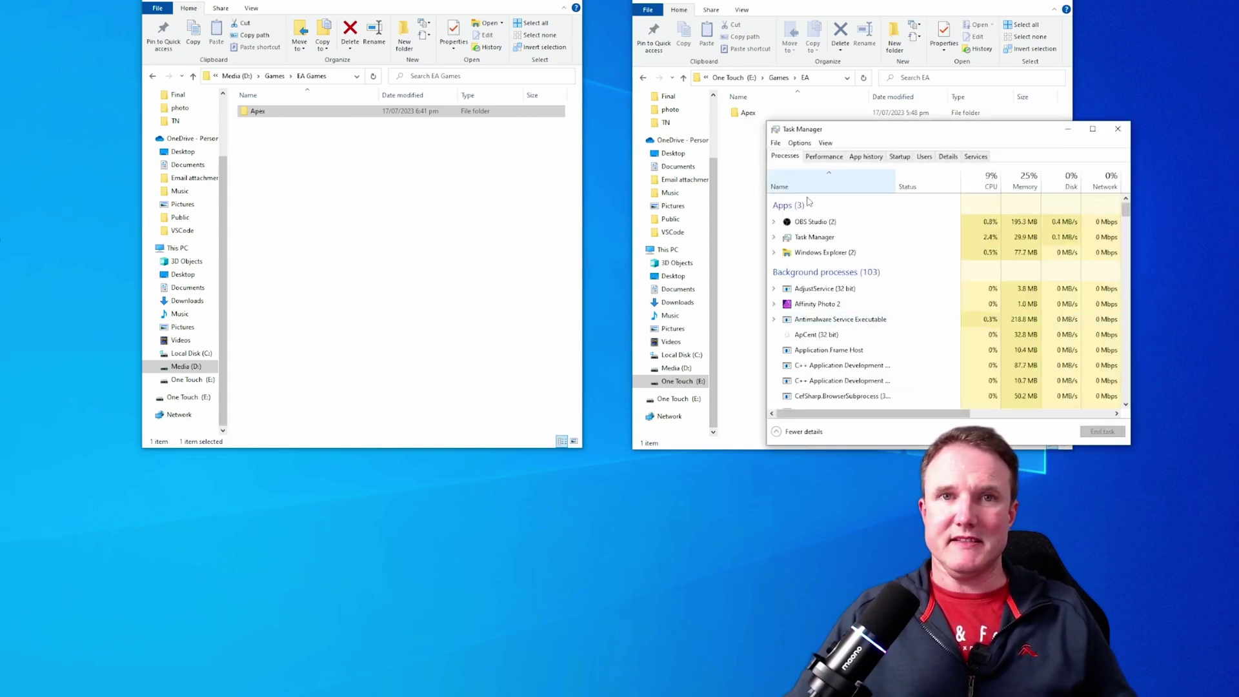
scroll(840, 333, "down", 5)
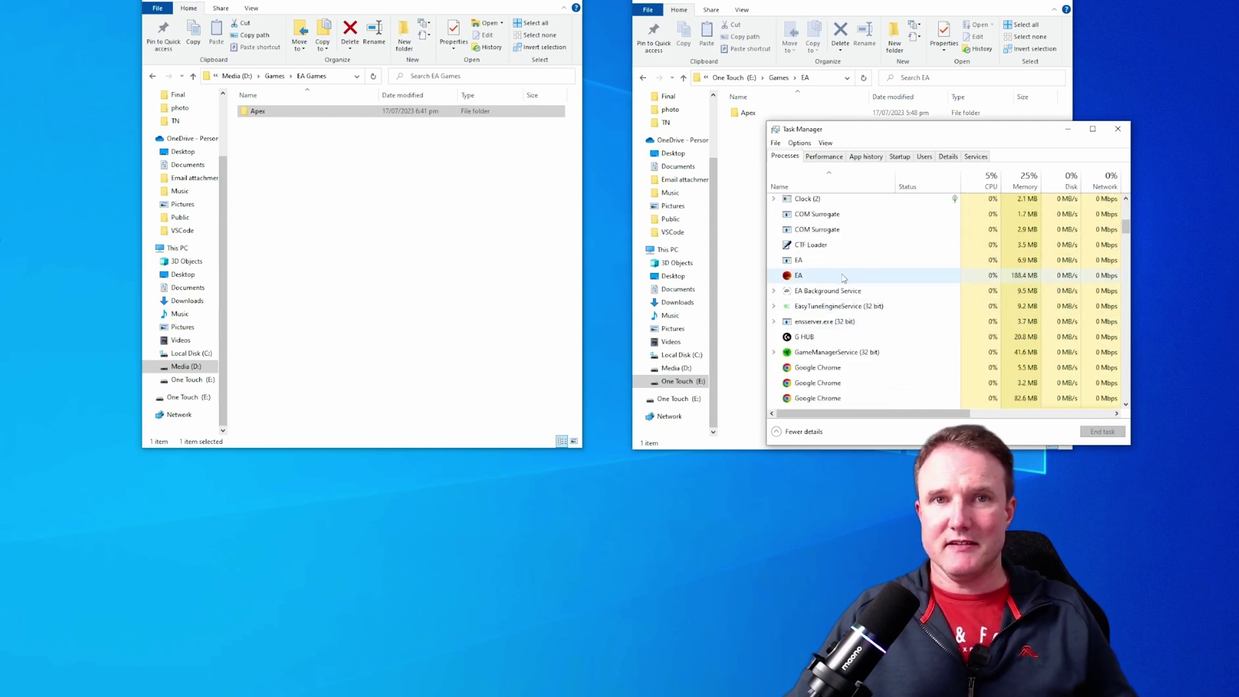
right_click(843, 277)
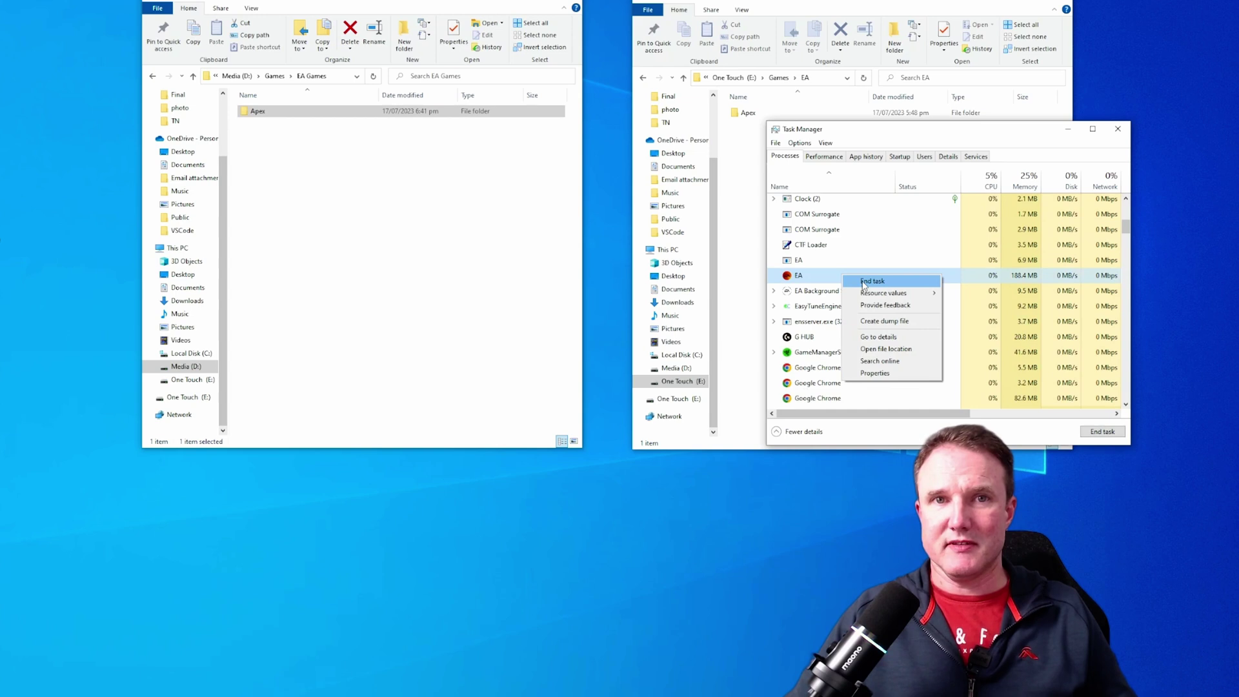
left_click(870, 281)
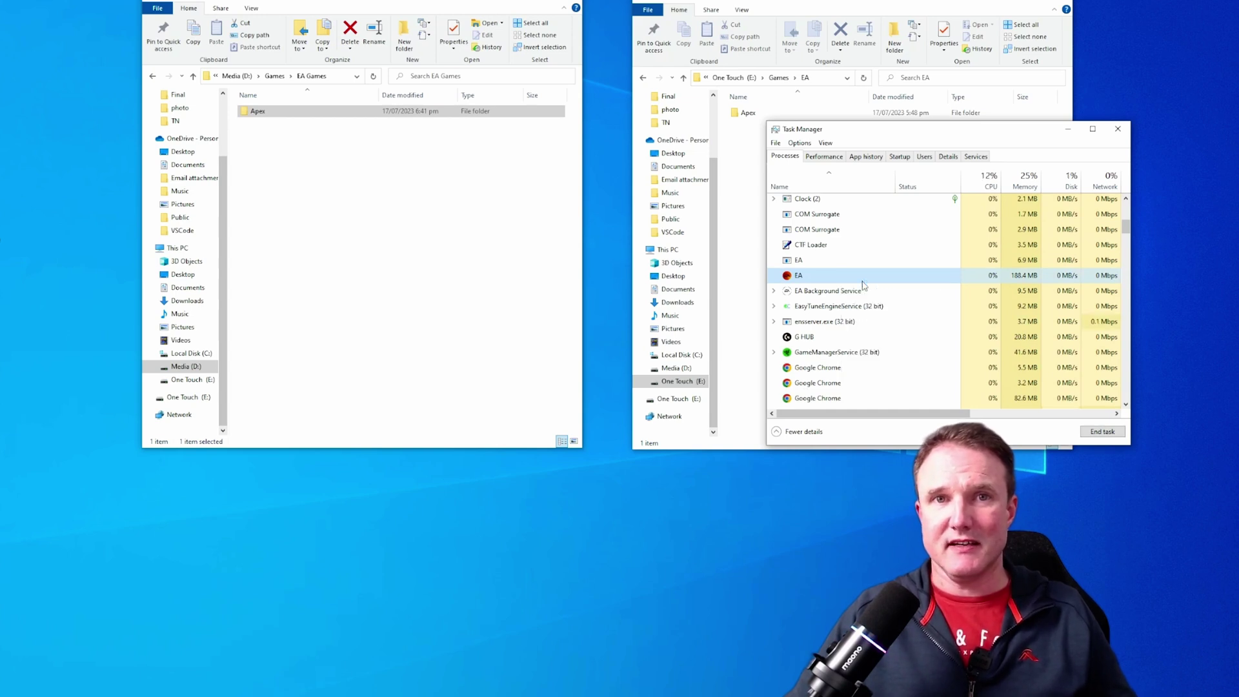
End the EA Background Service process as well.
scroll(864, 284, "down", 4)
scroll(864, 284, "up", 5)
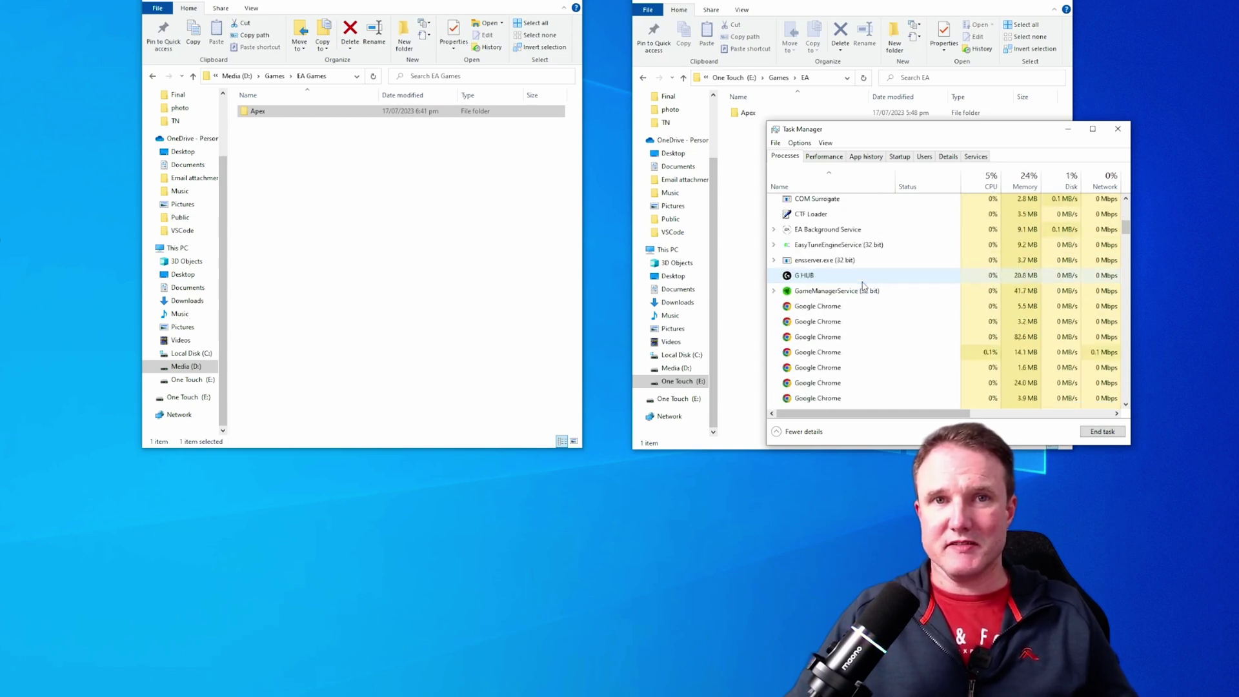
left_click(849, 231)
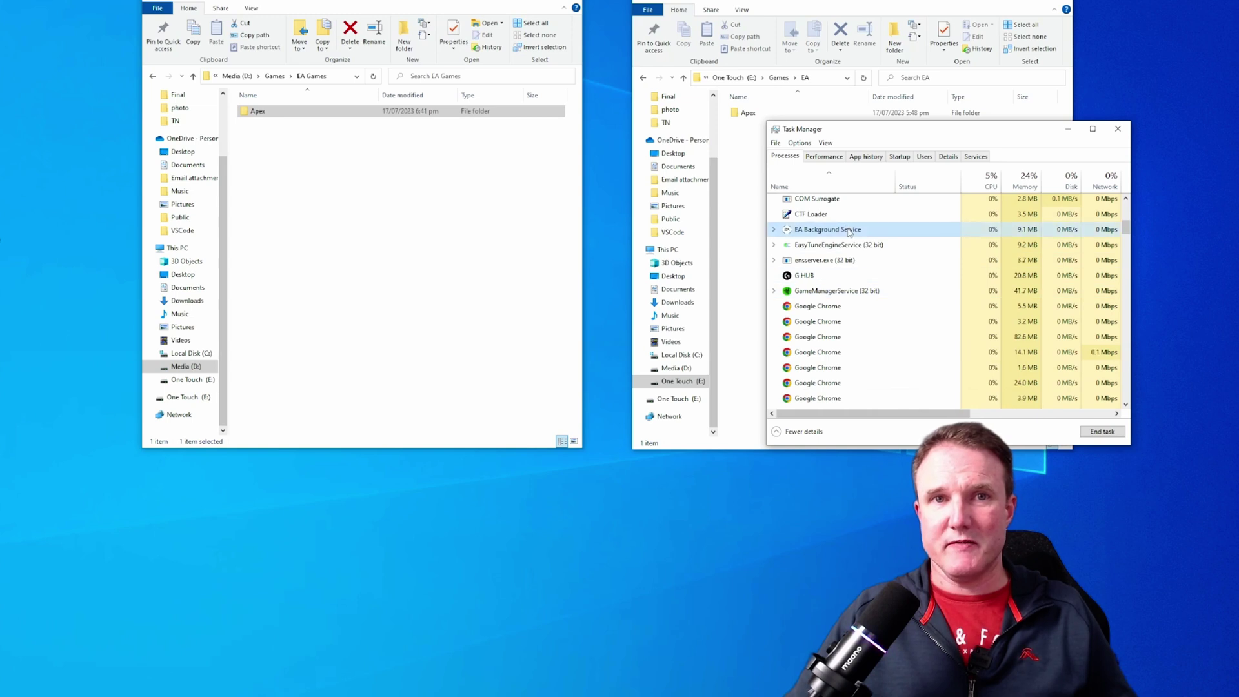
right_click(848, 232)
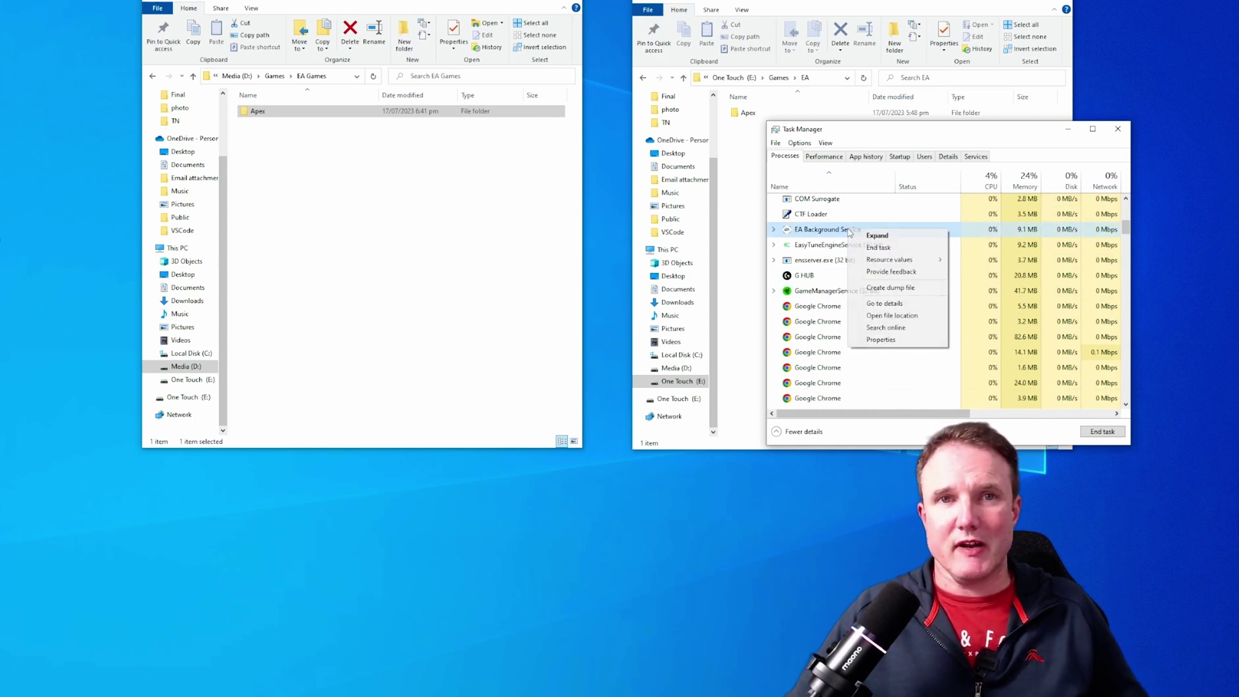
left_click(878, 248)
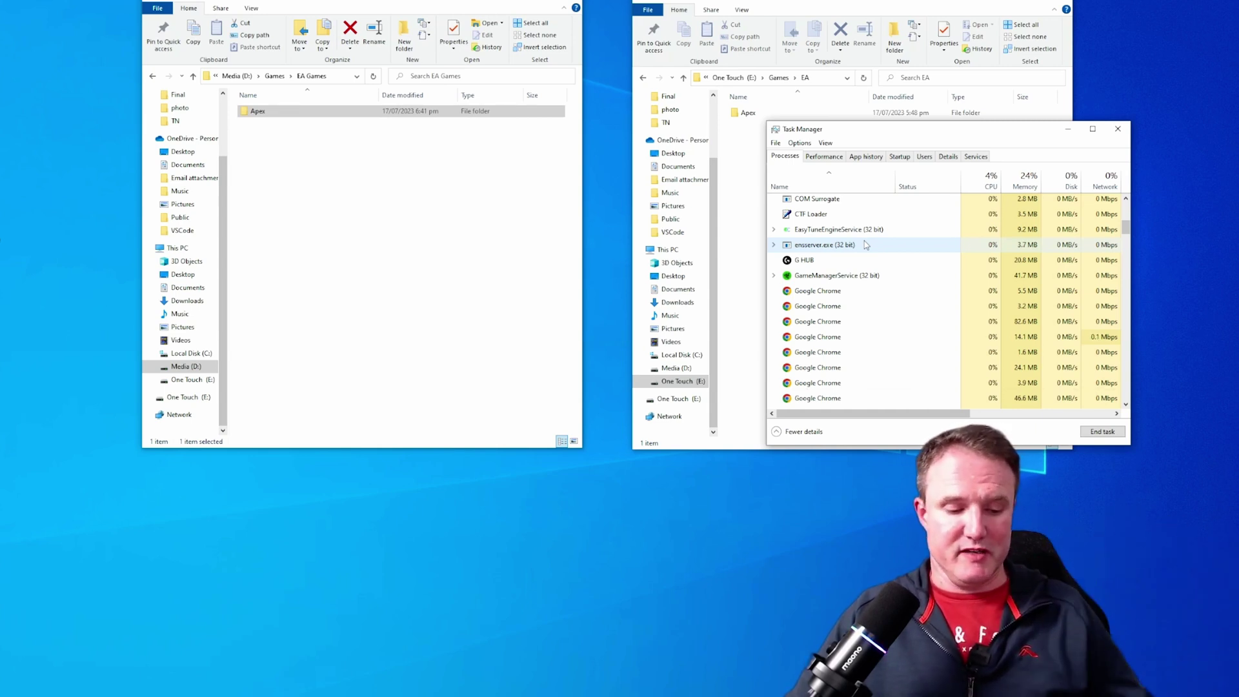
Launch regedit and select Install Dir under HKEY_LOCAL_MACHINE\SOFTWARE\Respawn\Apex.
key("super")
type("regedit")
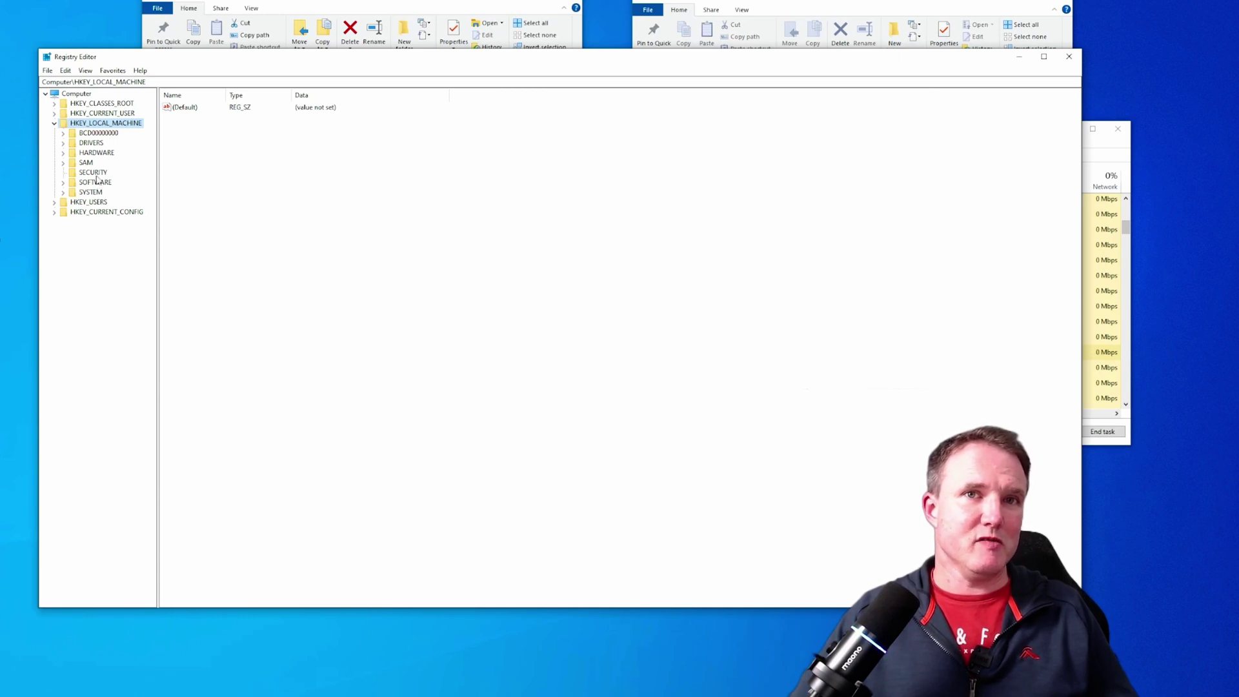
left_click(95, 182)
left_click(64, 184)
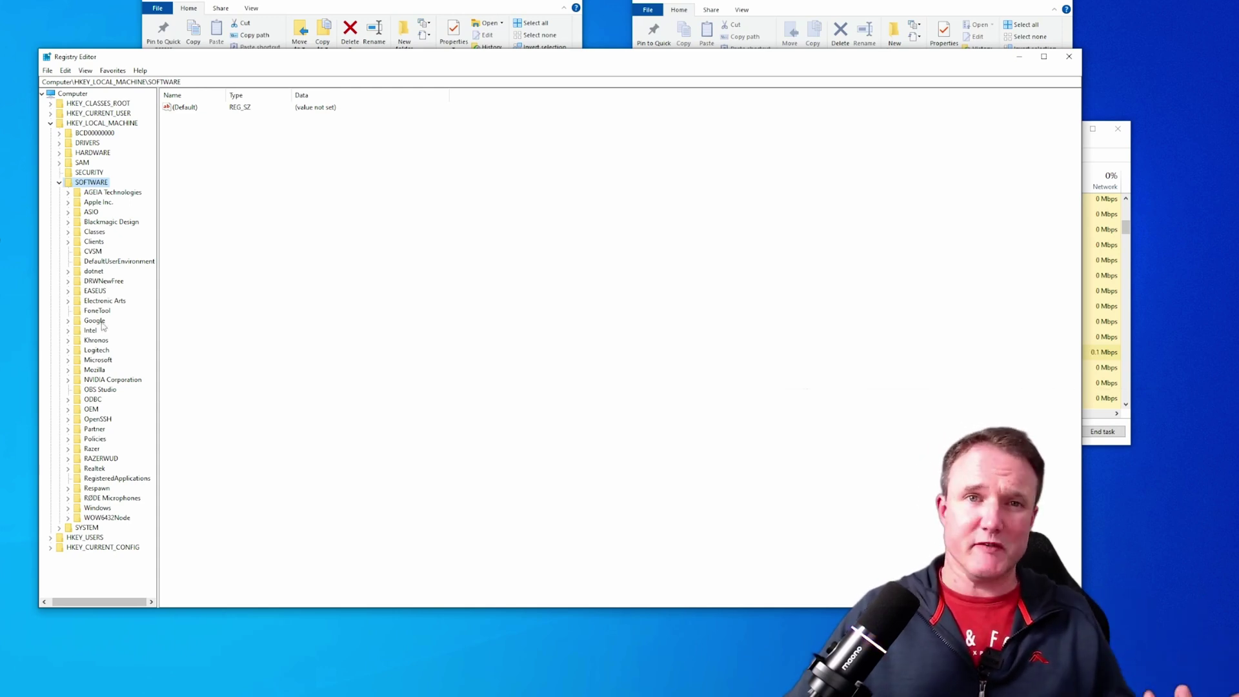
left_click(98, 489)
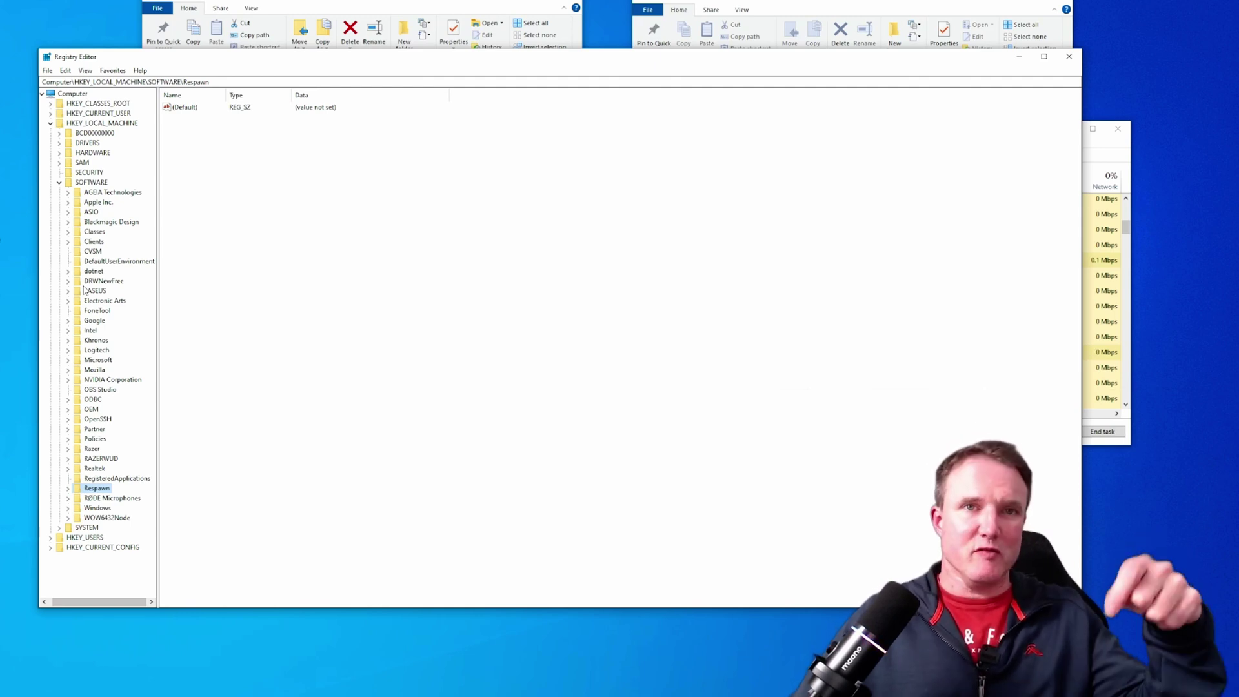
left_click(68, 489)
left_click(98, 499)
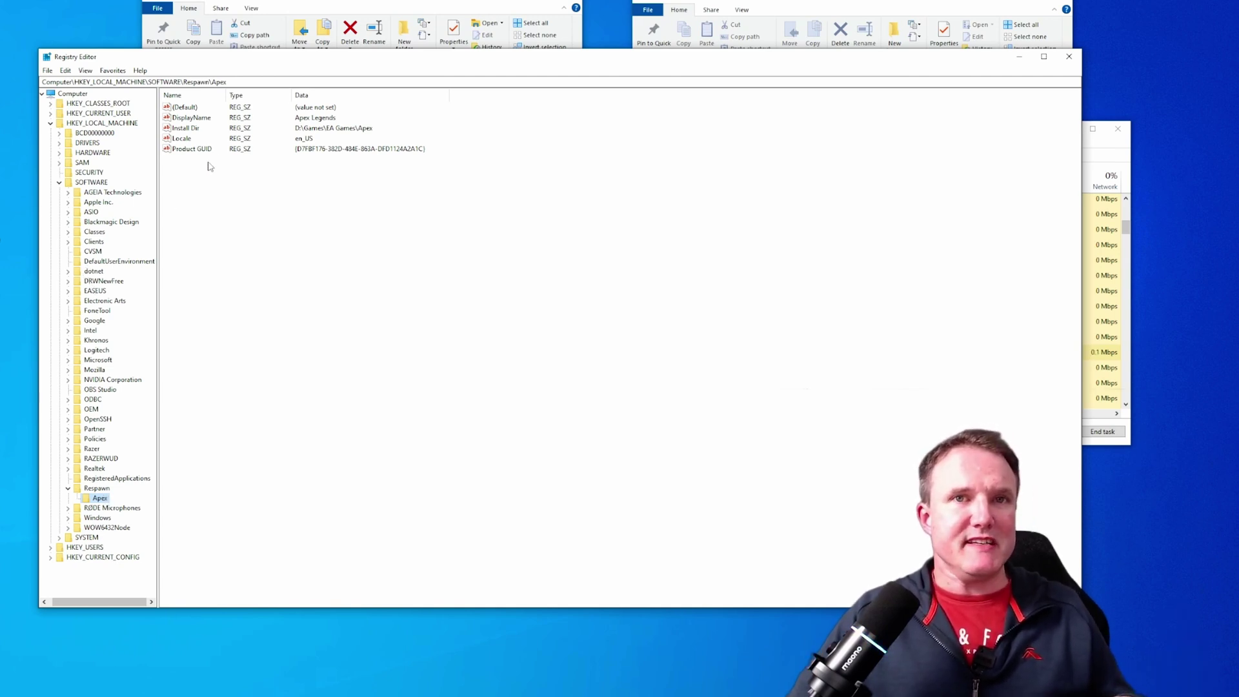
left_click(192, 129)
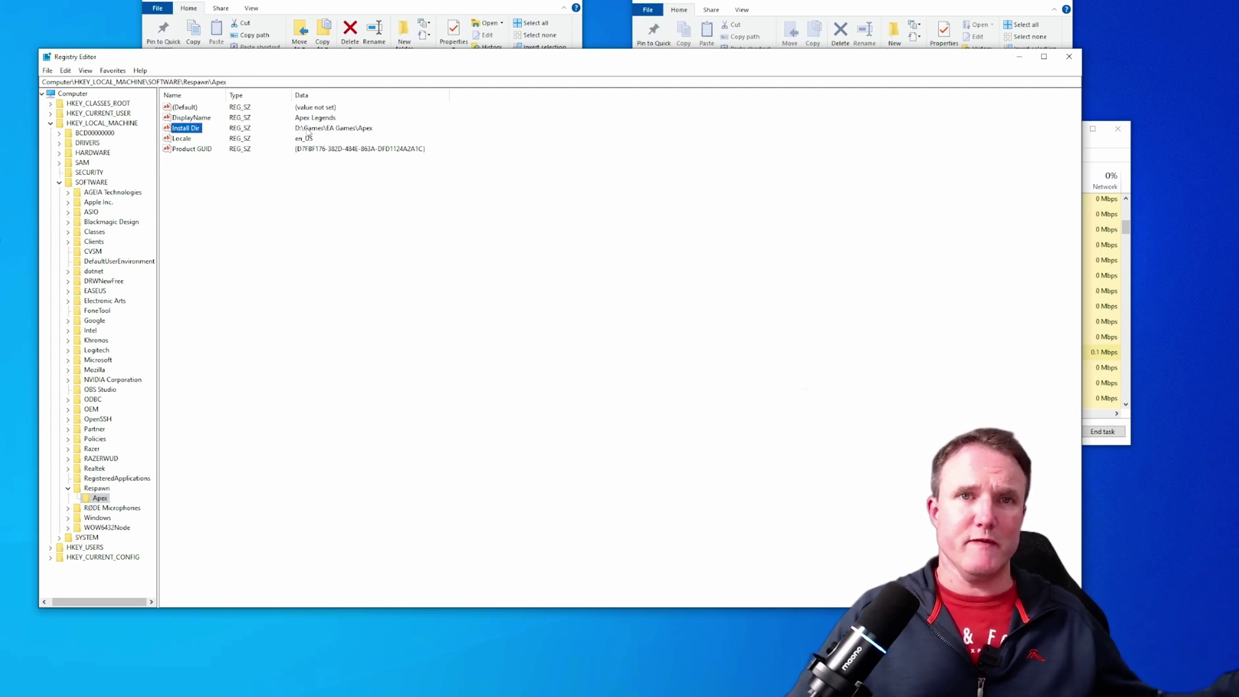
Open the Install Dir value for editing and grab the E:\Games\EA\Apex path from File Explorer.
double_click(185, 129)
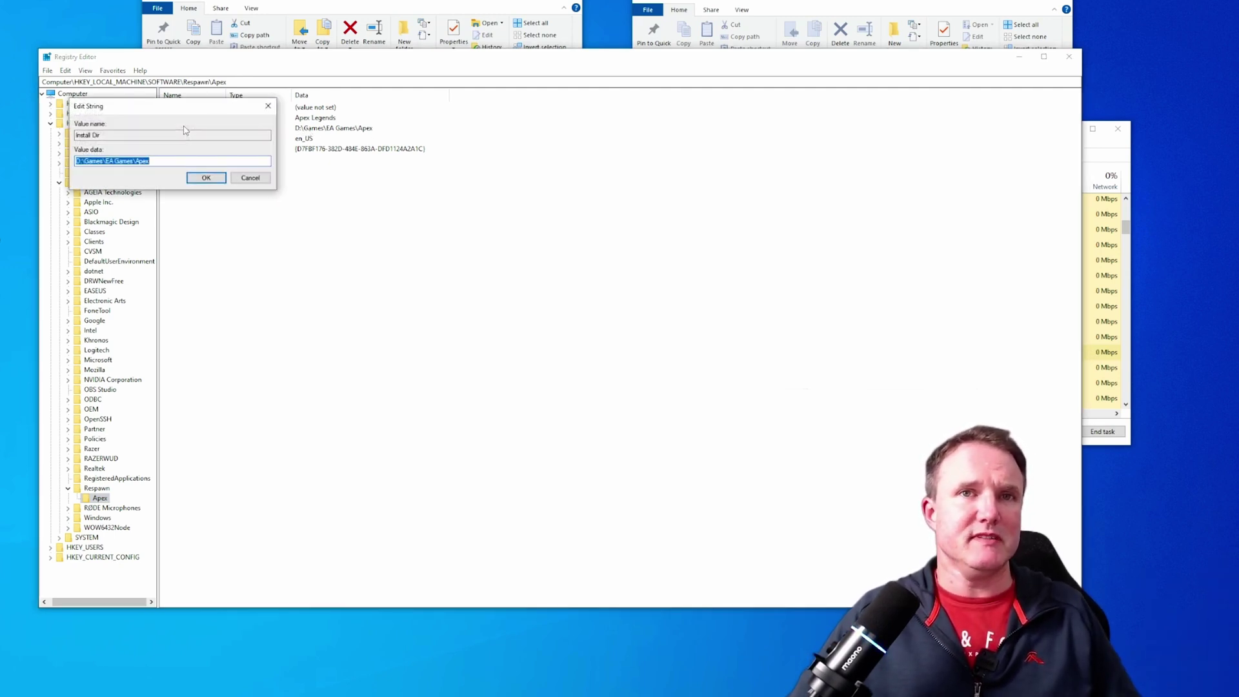
left_click(165, 161)
left_click(751, 5)
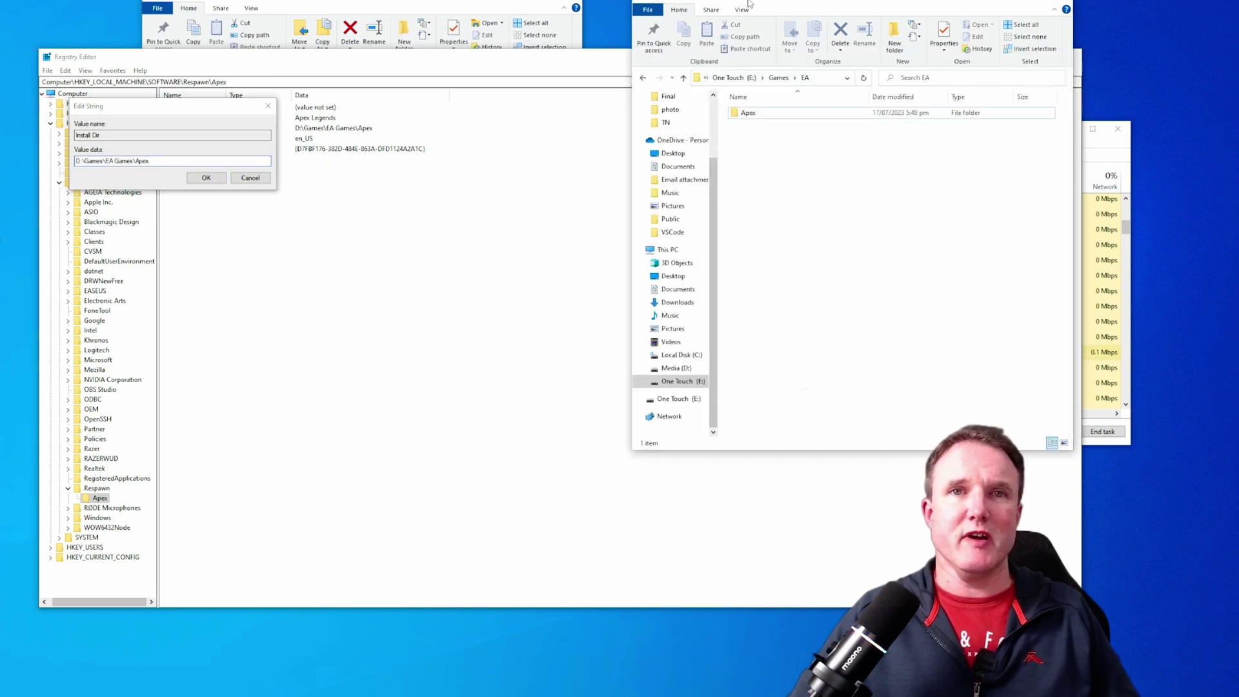
left_click(825, 78)
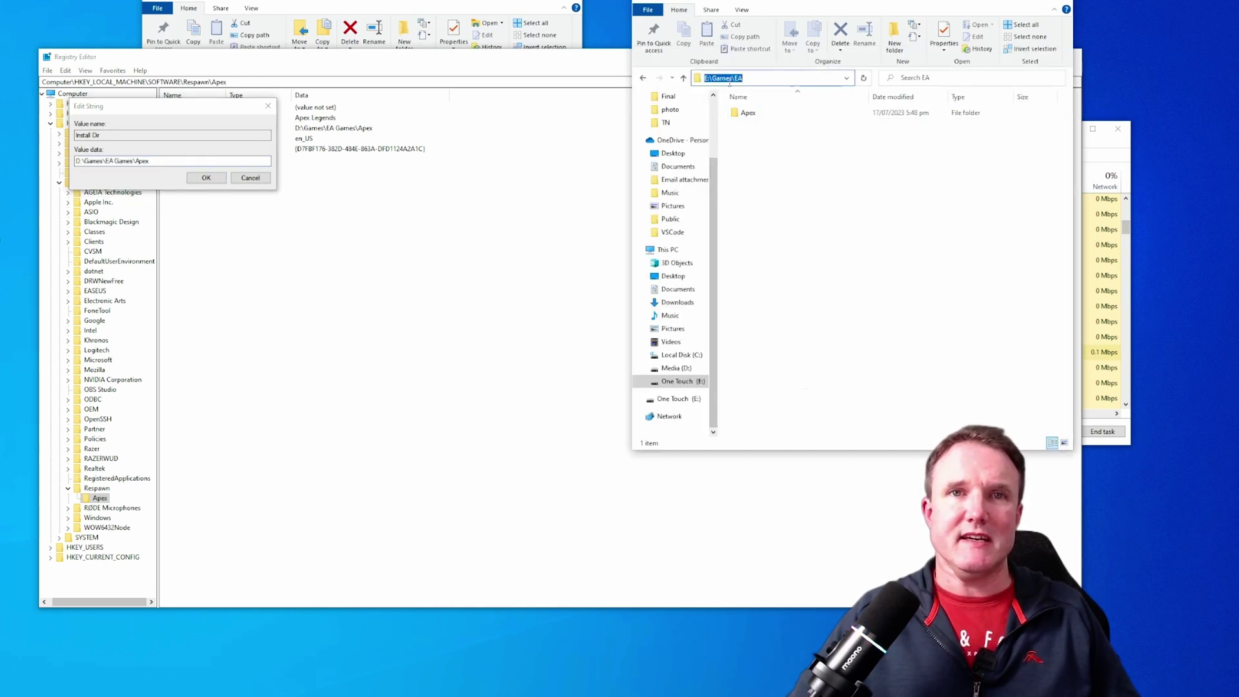
mouse_move(753, 119)
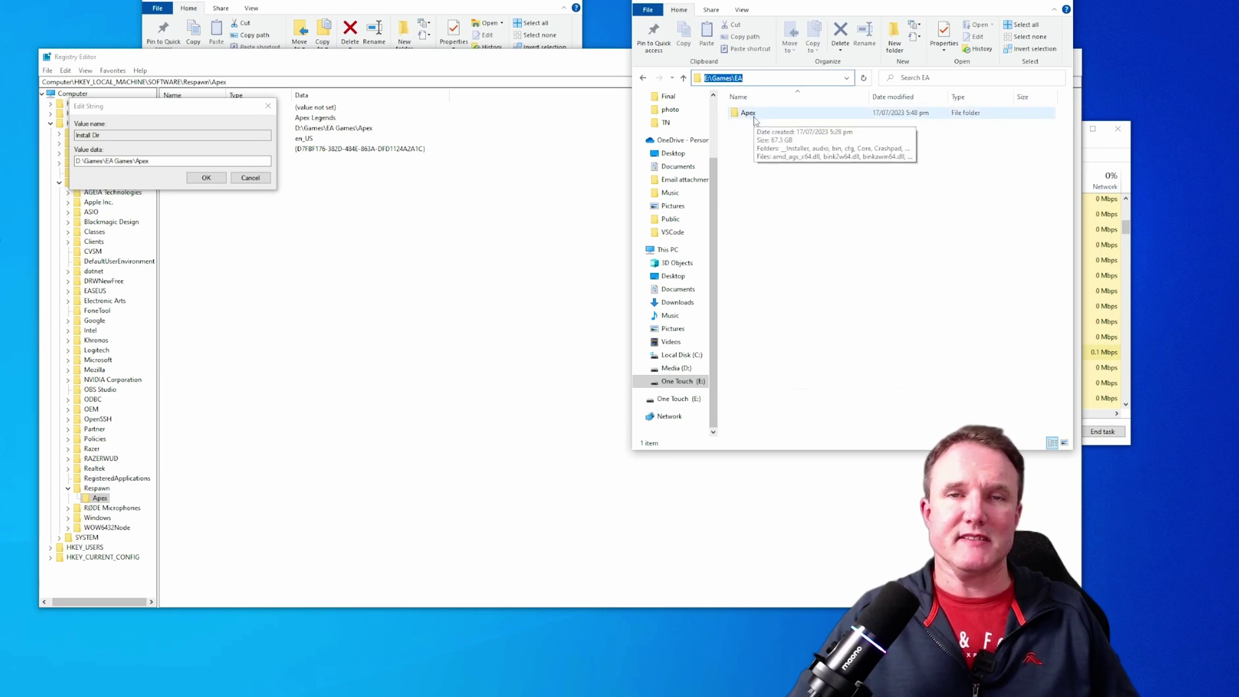
double_click(748, 113)
key("ctrl+c")
left_click(764, 78)
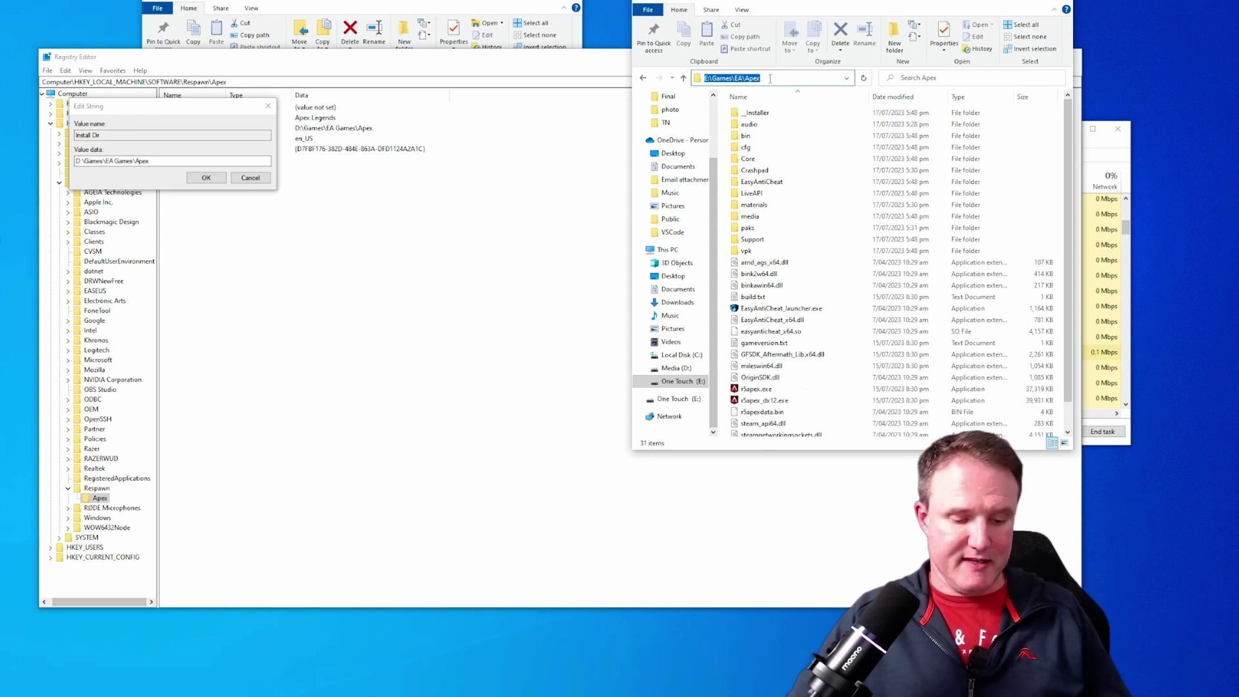
Replace the old D: path with E:\Games\EA\Apex, confirm, and return to the EA app.
left_click(169, 161)
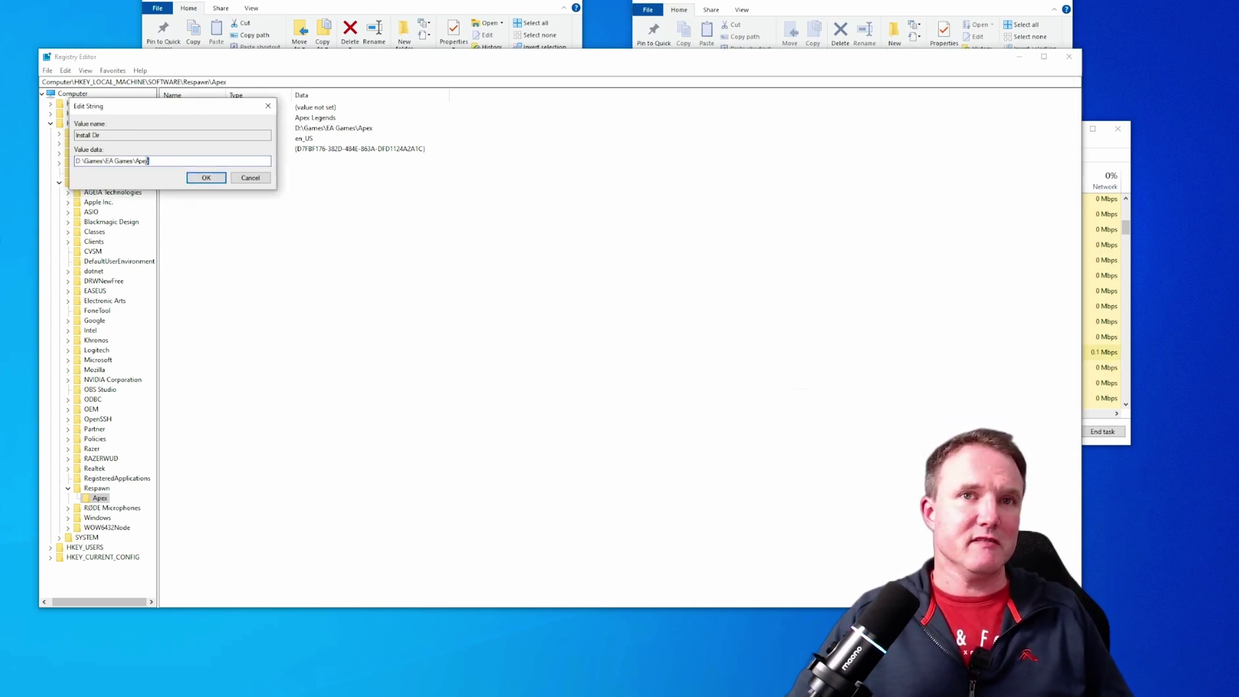
left_click_drag(149, 161, 75, 160)
key("BackSpace")
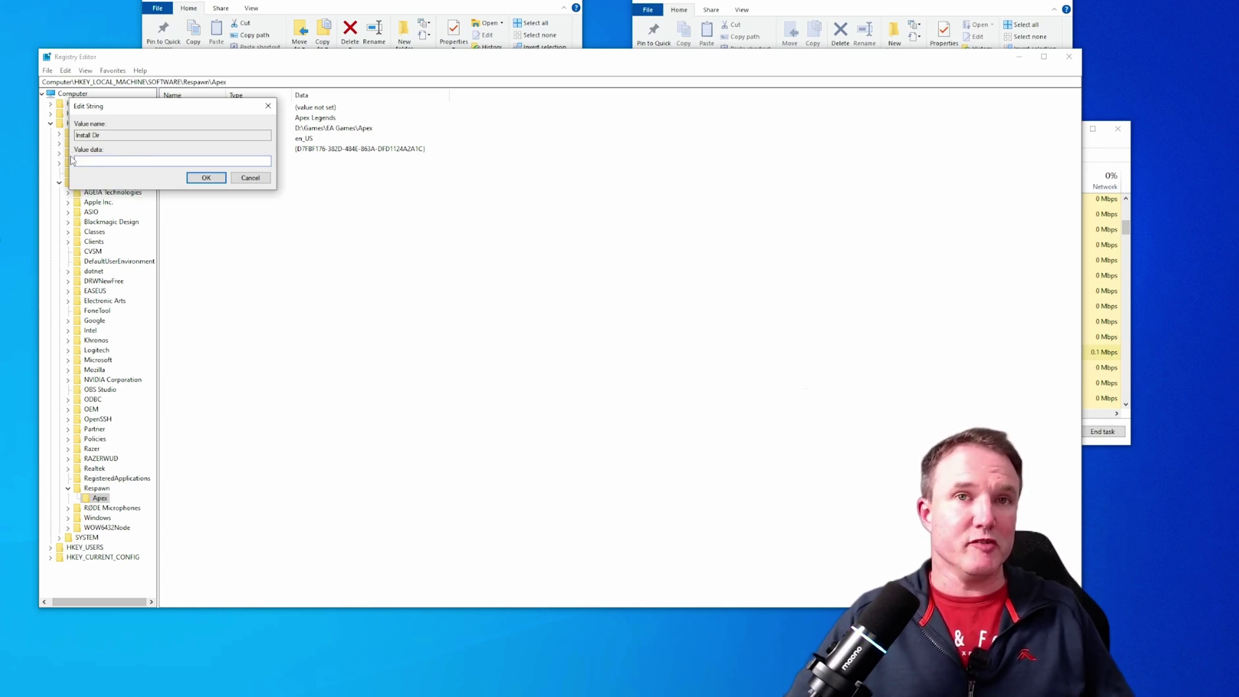
key("ctrl+v")
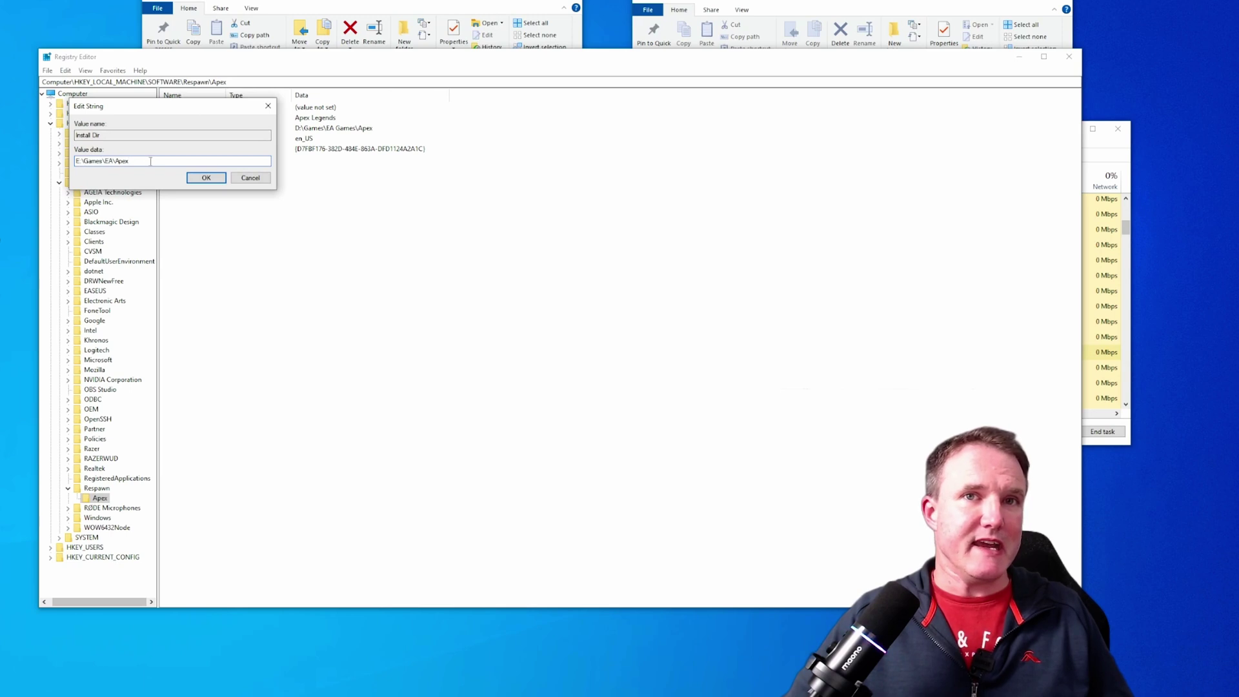
left_click(204, 178)
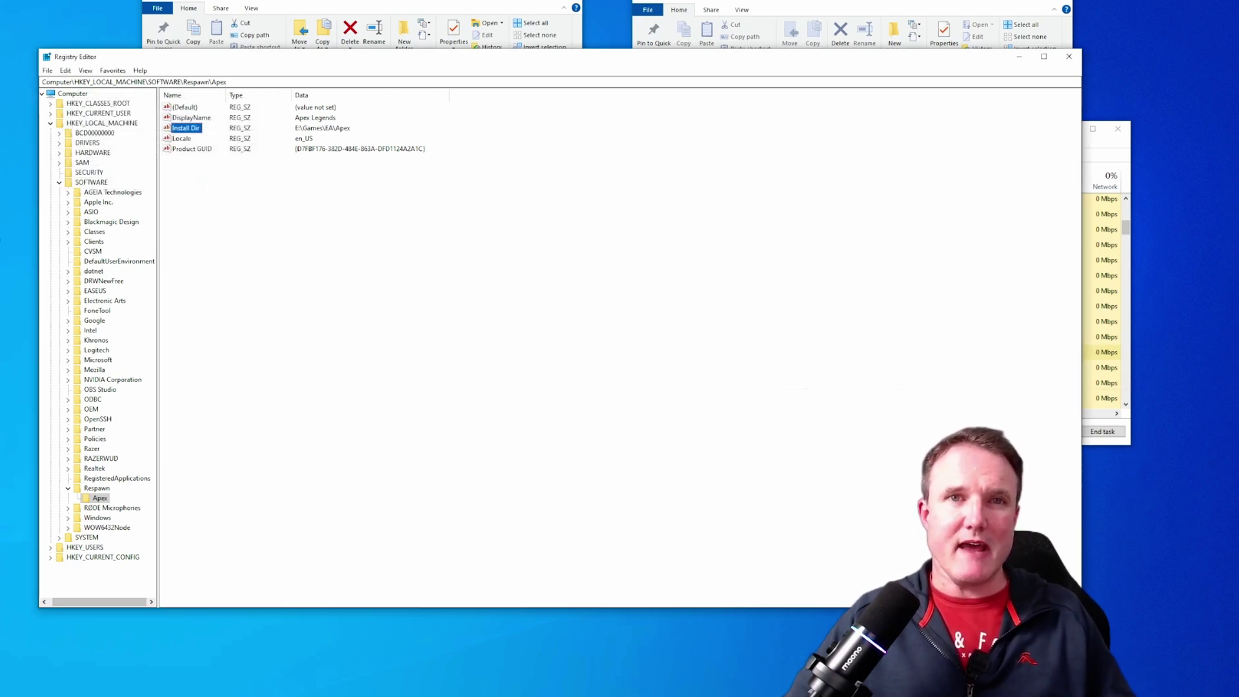
key("alt+Tab")
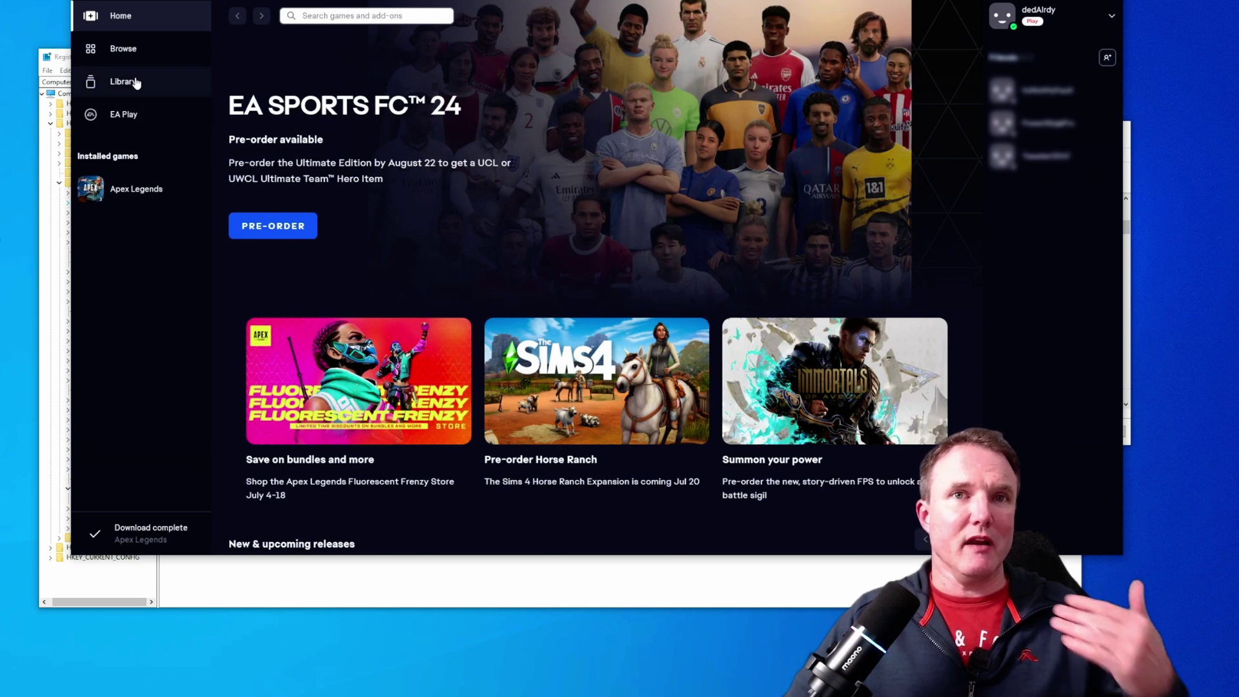
Check Apex Legends' Library properties show install location E:\Games\EA\Apex\, then cancel.
left_click(137, 82)
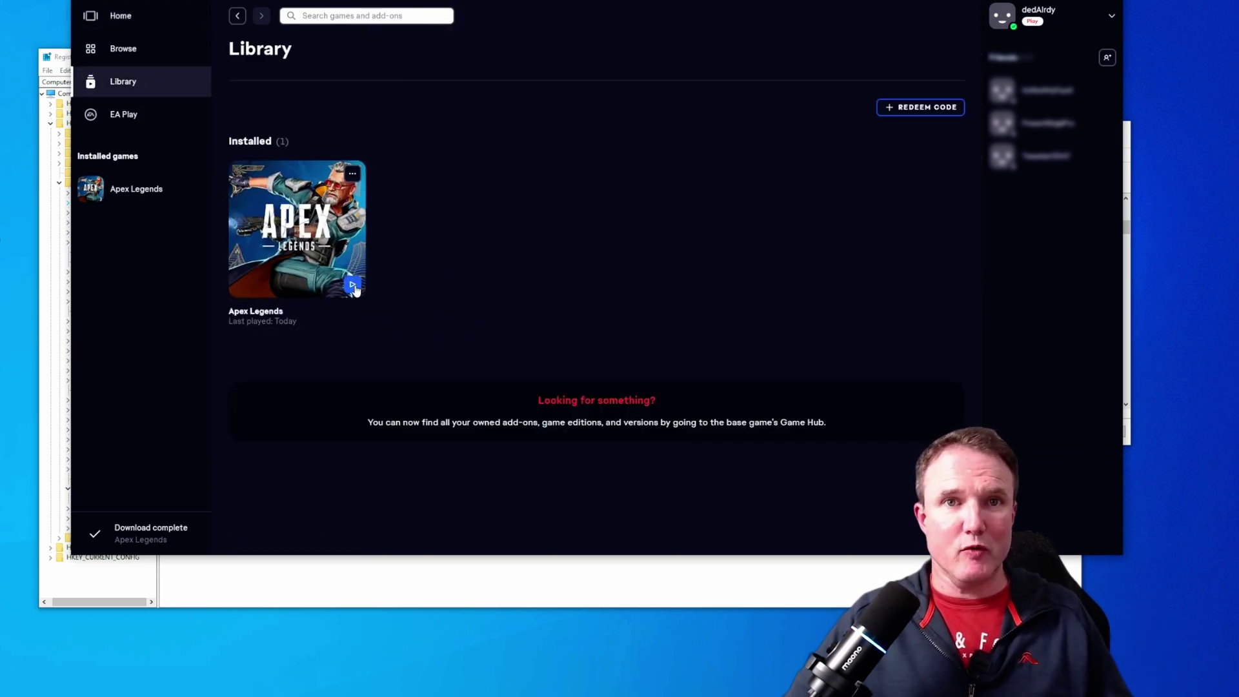
left_click(352, 175)
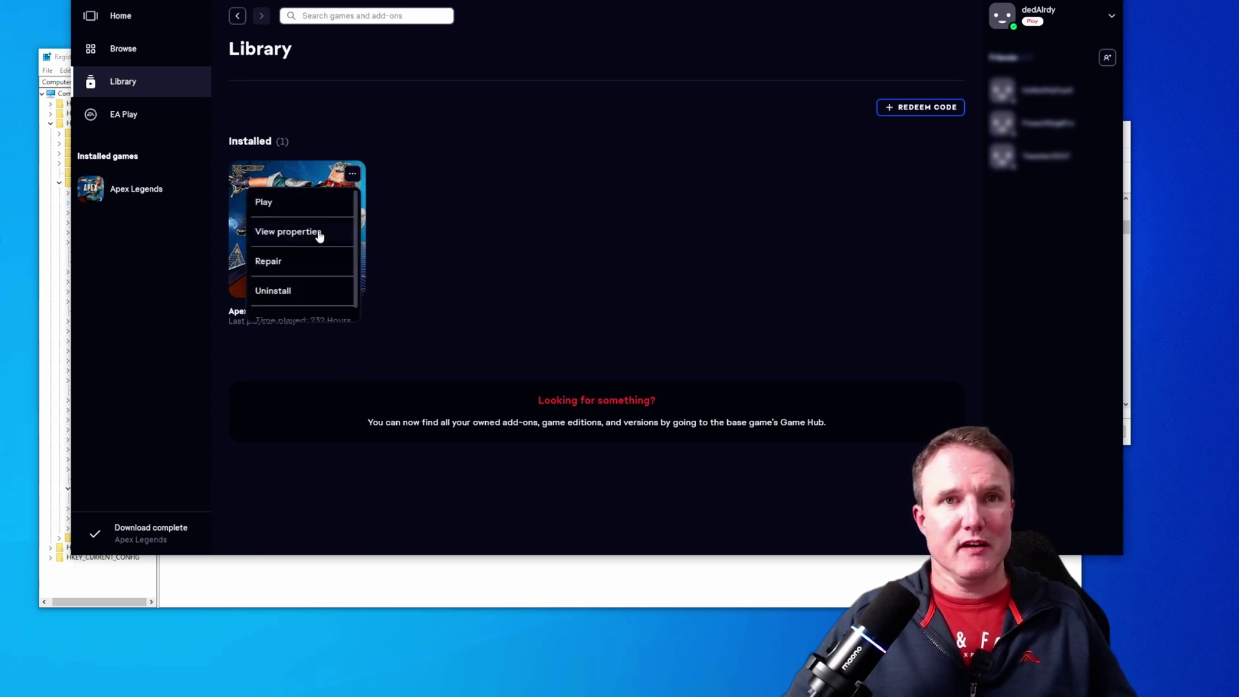
left_click(318, 233)
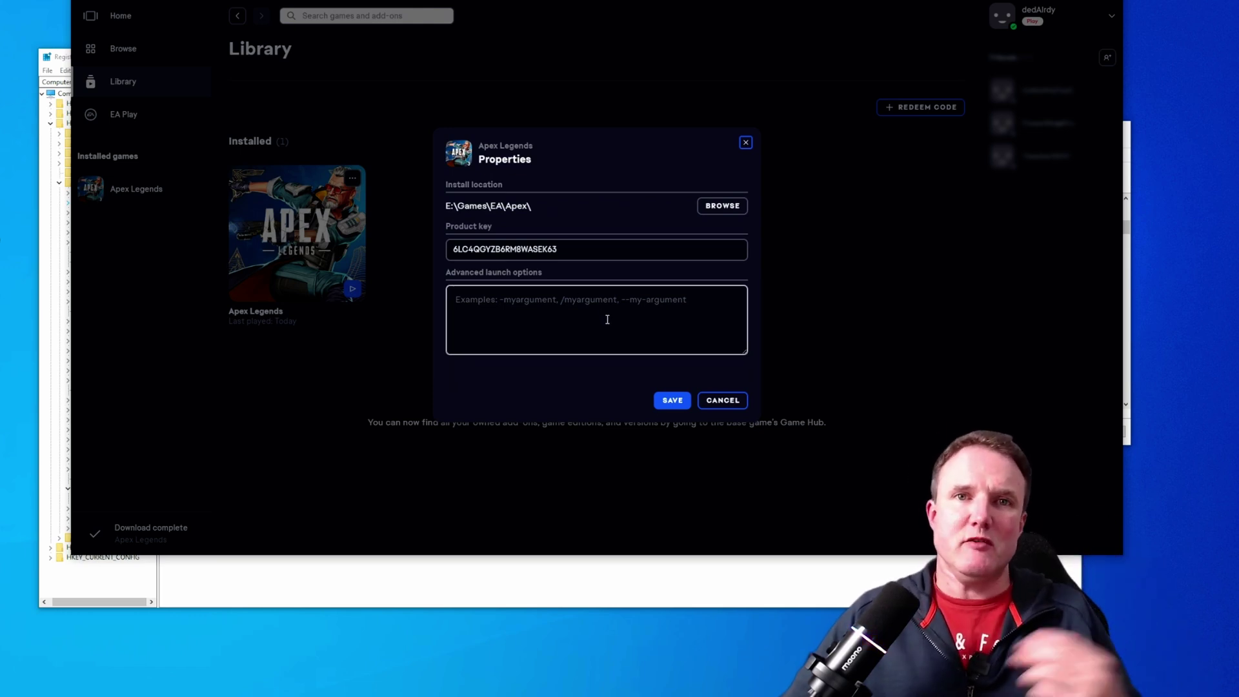
left_click(722, 400)
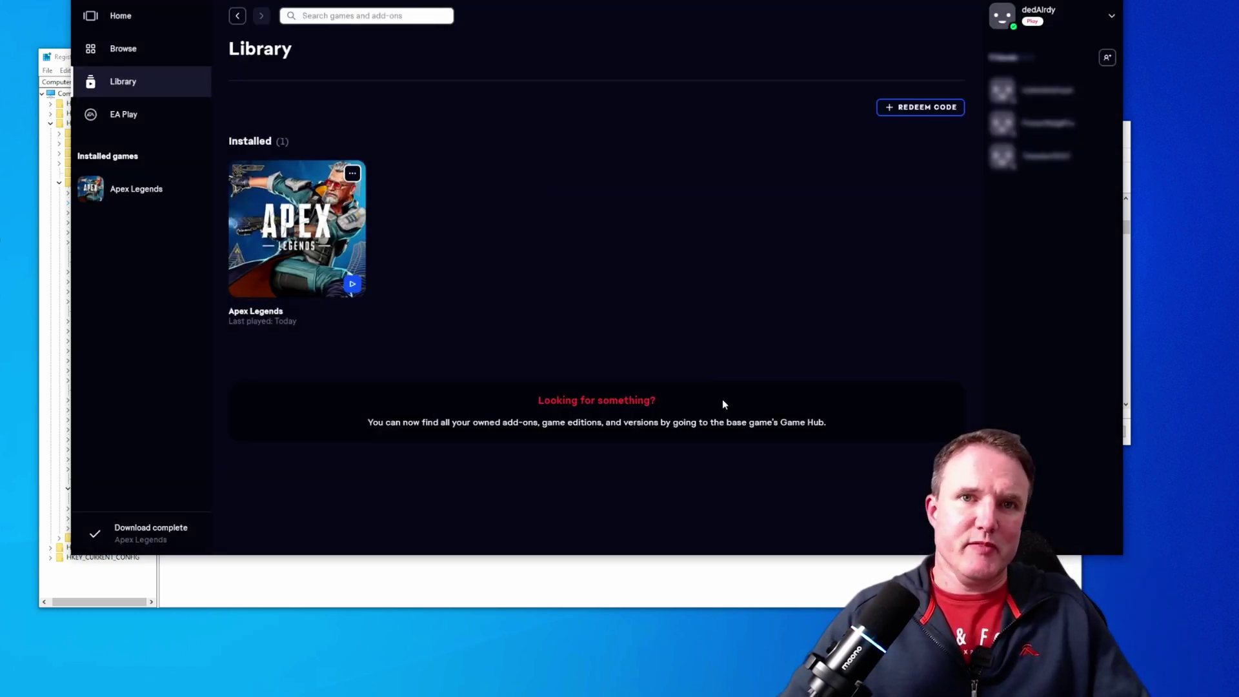